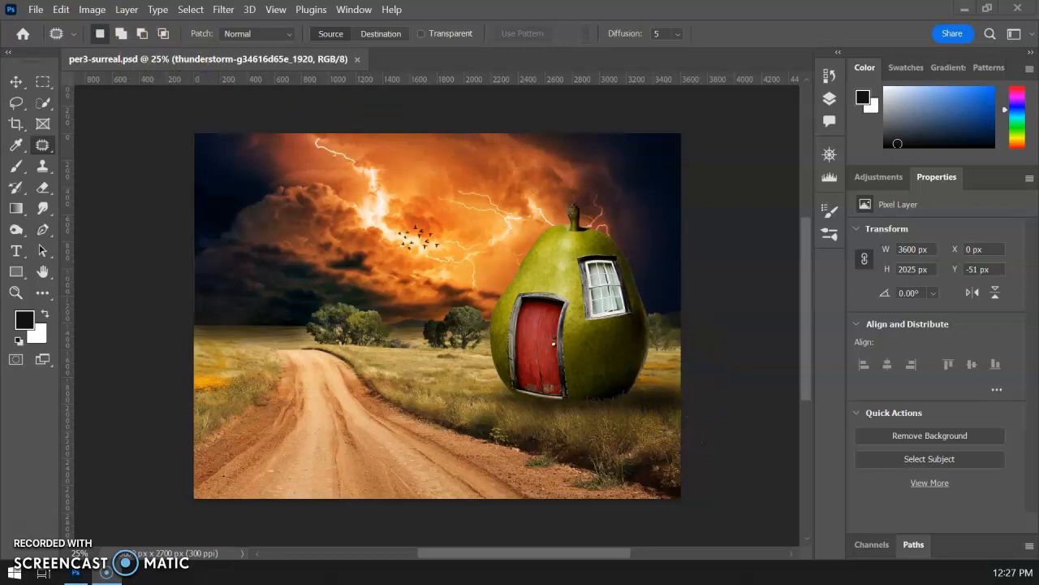
Create a new 12 x 9 inch landscape document at 300 pixels/inch in RGB Color with a white background.
left_click(34, 10)
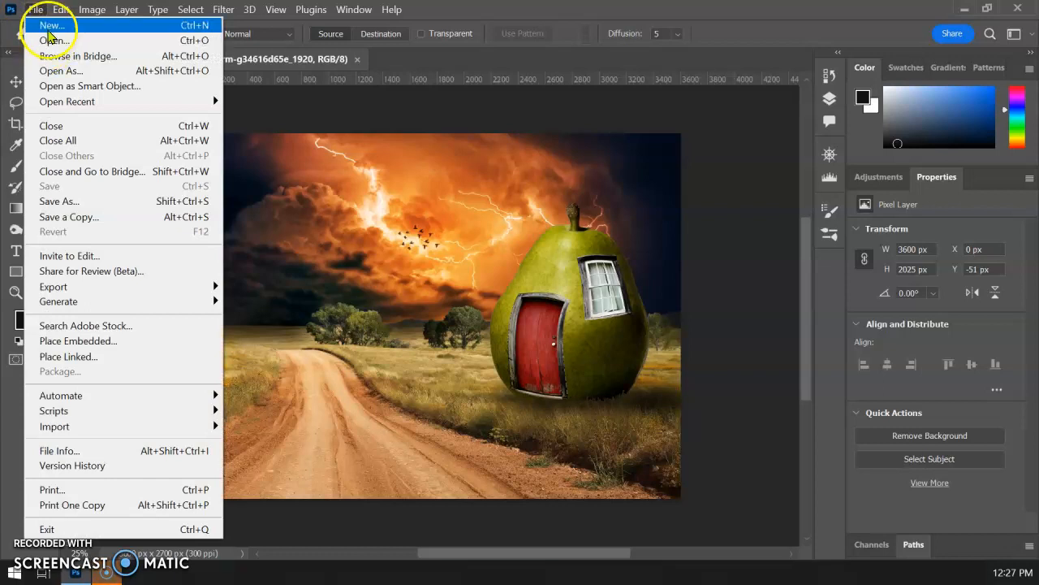
left_click(44, 25)
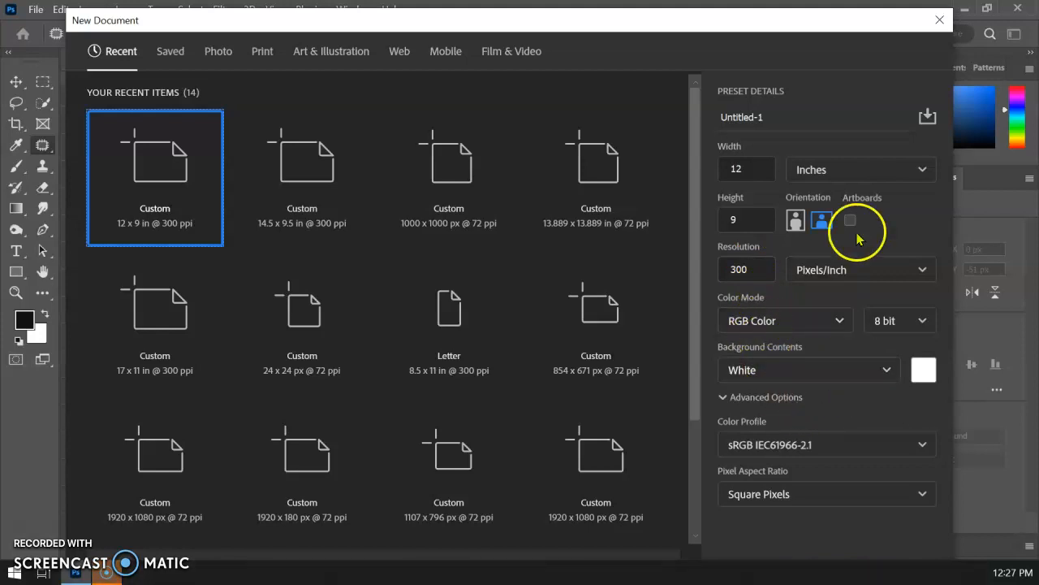
left_click_drag(795, 28, 793, 20)
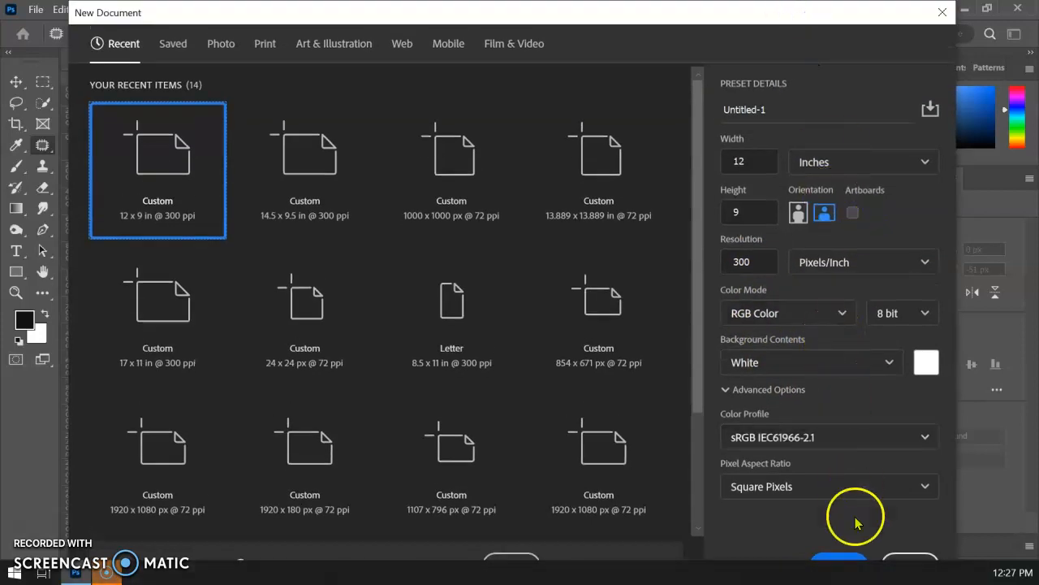
left_click(844, 559)
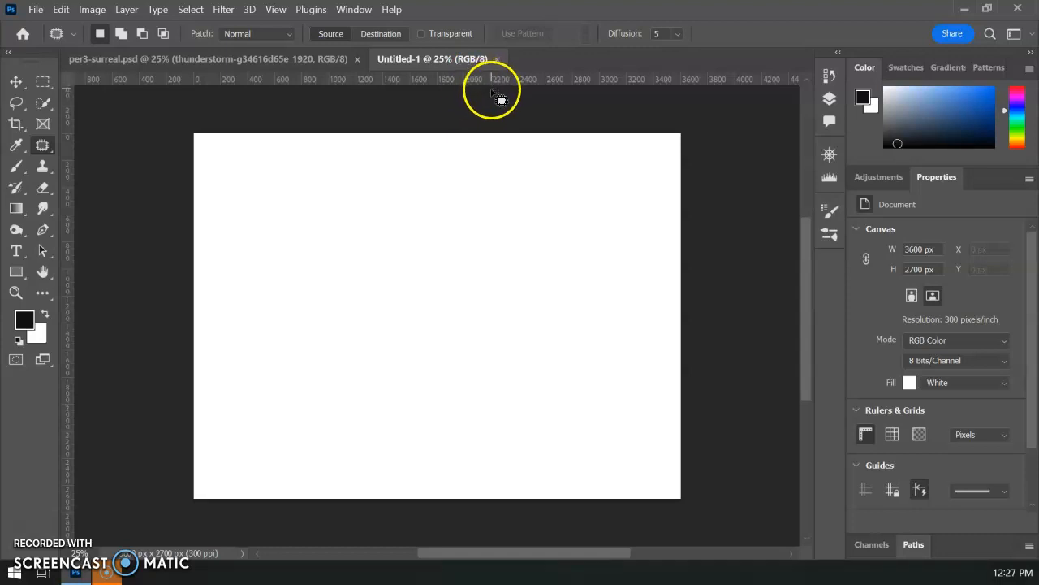
Place the country road 1 image as an embedded object, scaled to about 18.21% to span the canvas width.
left_click(37, 10)
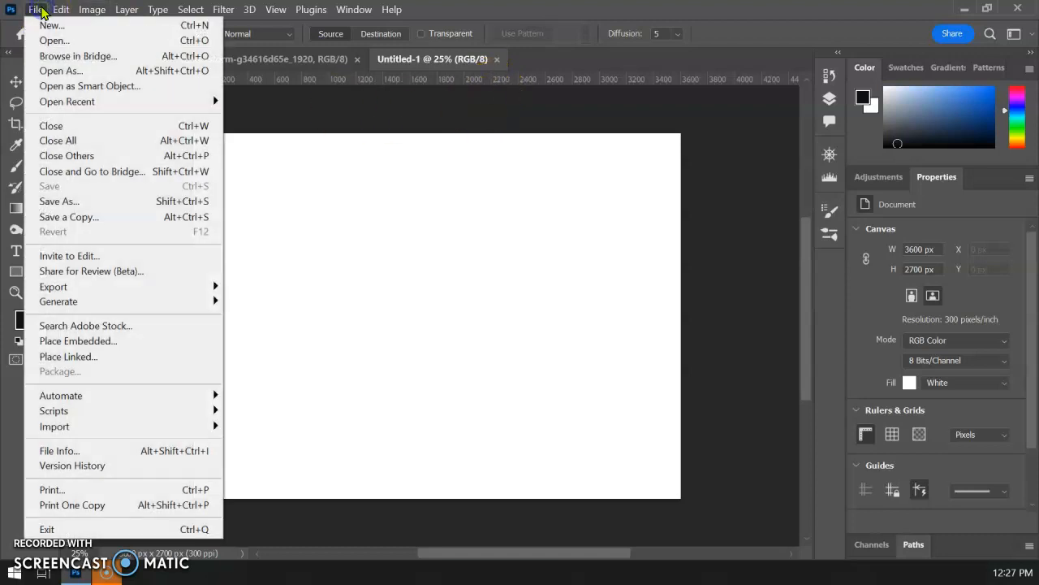
left_click(82, 341)
left_click(282, 146)
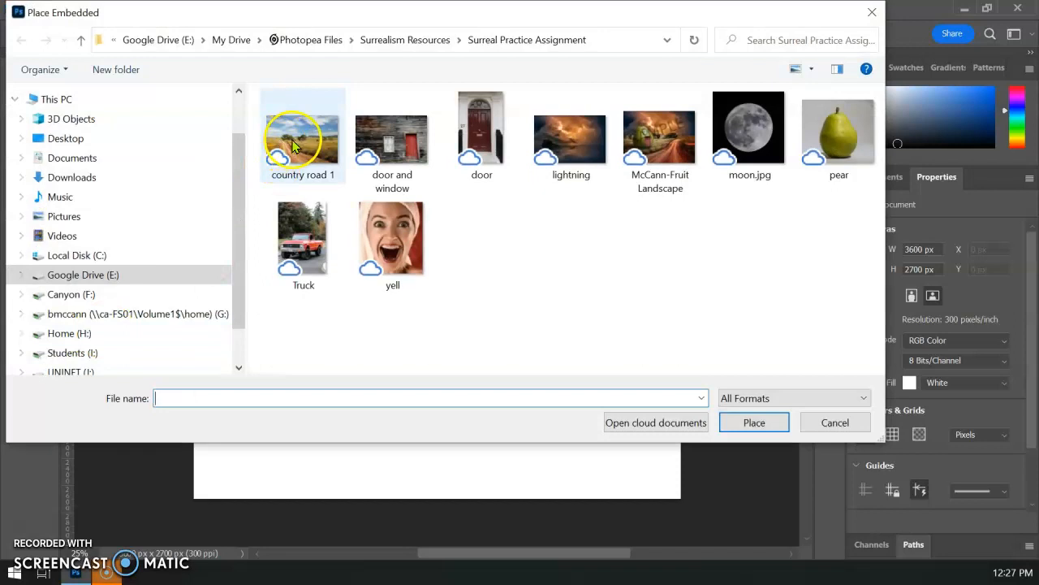
double_click(294, 147)
mouse_move(500, 339)
left_mouse_down()
mouse_move(485, 312)
mouse_move(499, 332)
left_mouse_up()
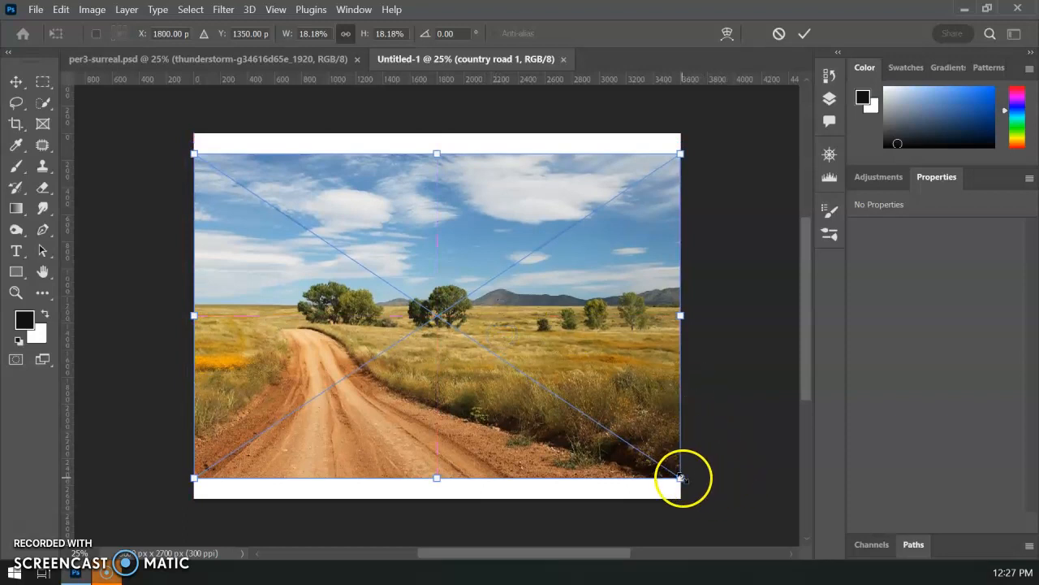
mouse_move(681, 479)
left_mouse_down()
mouse_move(737, 515)
mouse_move(689, 477)
left_mouse_up()
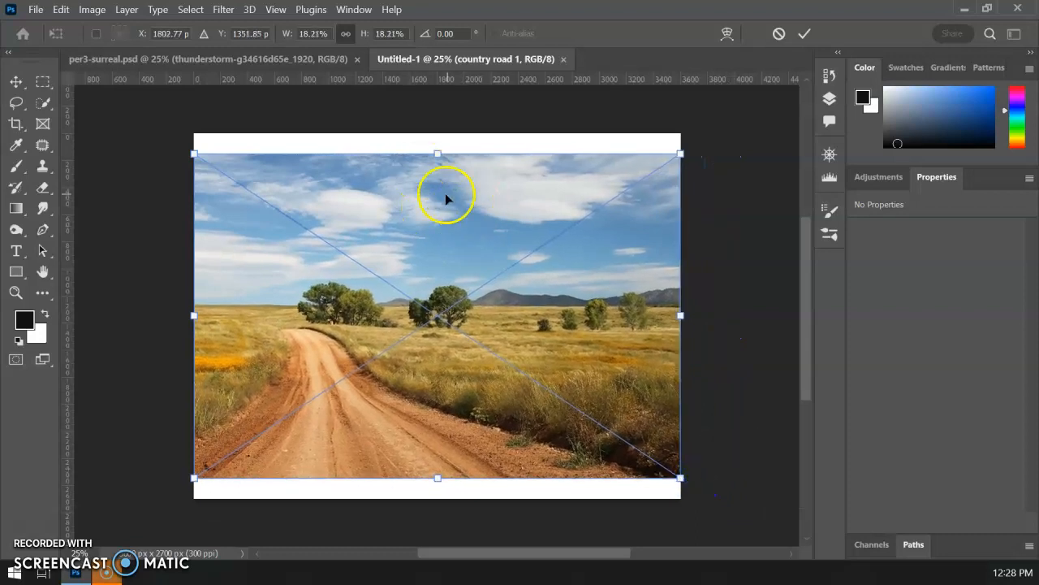
key("Return")
key("j")
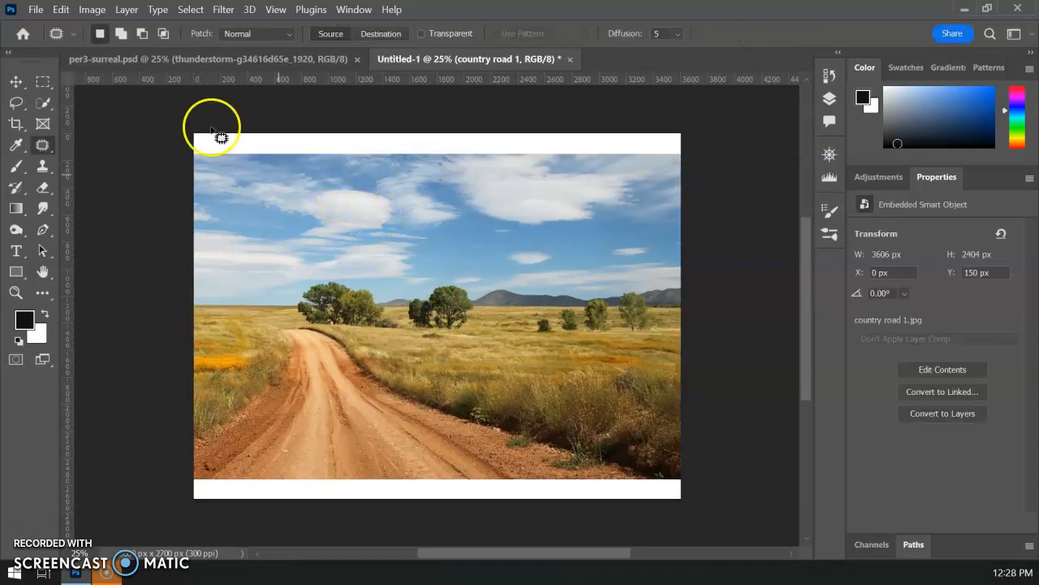
Rasterize the country road 1 layer.
left_click(62, 10)
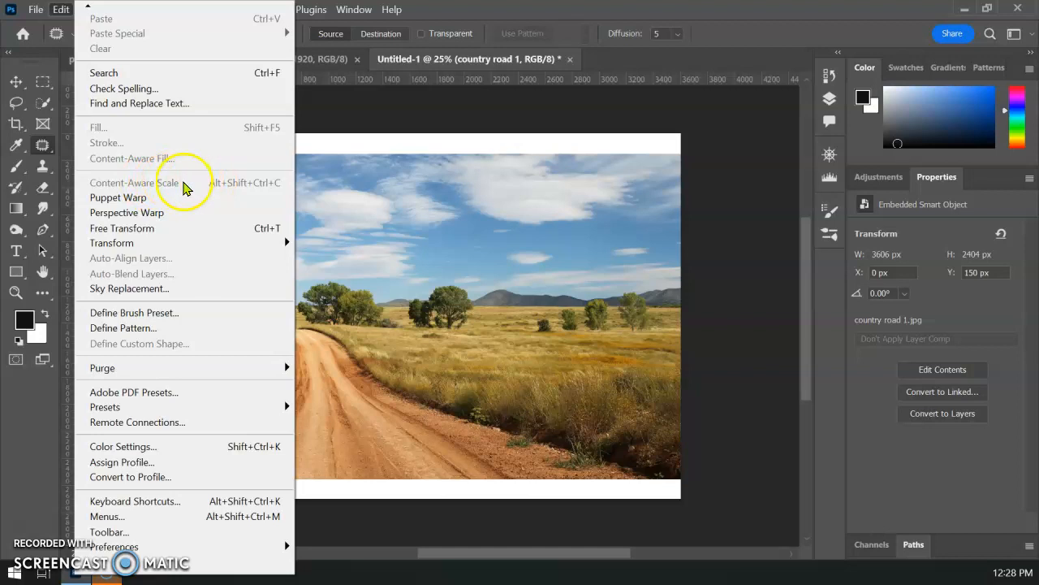
left_click(829, 99)
left_click(829, 99)
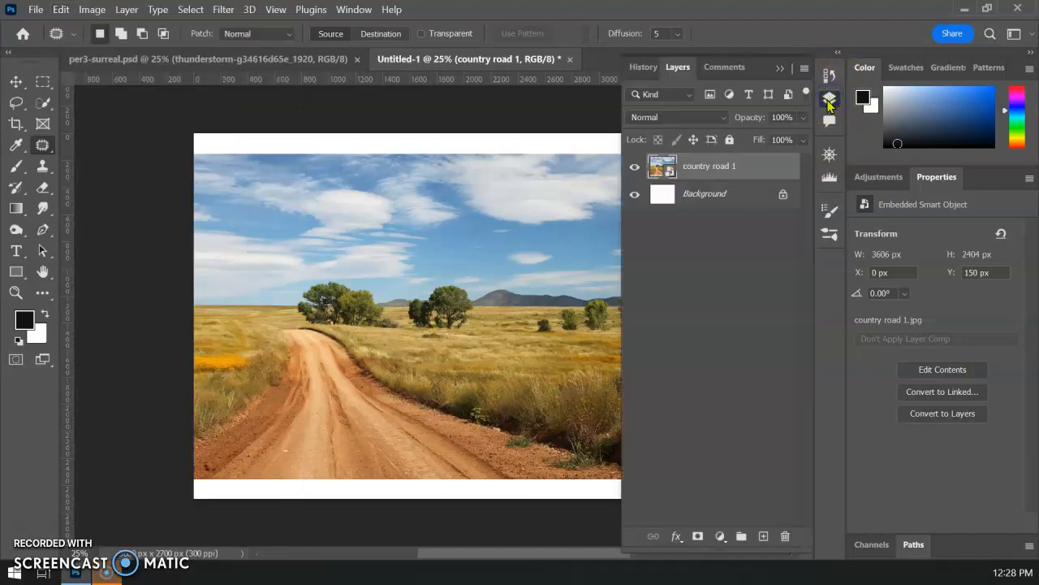
right_click(740, 172)
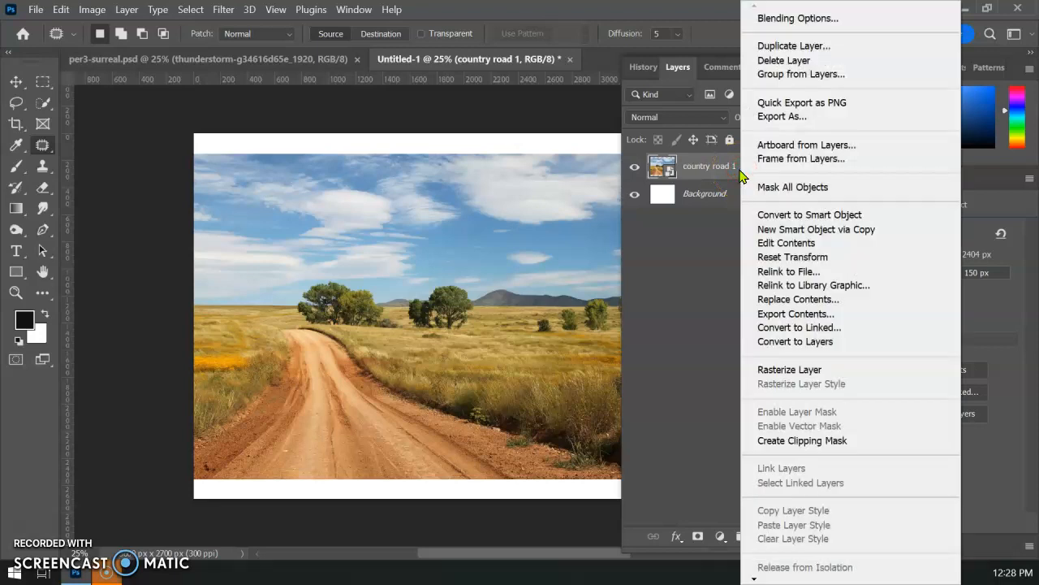
left_click(801, 372)
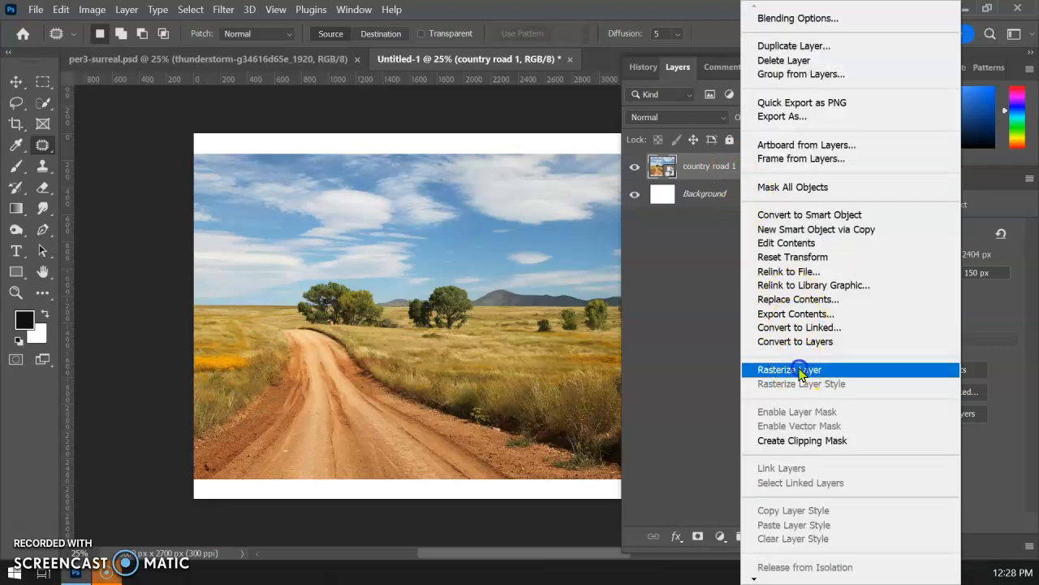
left_click(801, 371)
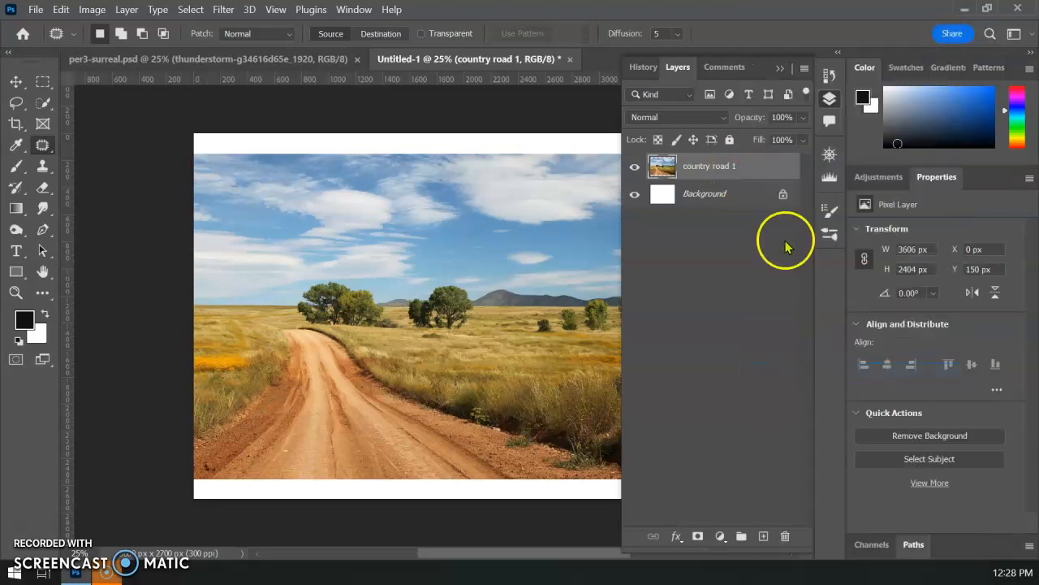
right_click(748, 170)
left_click(91, 9)
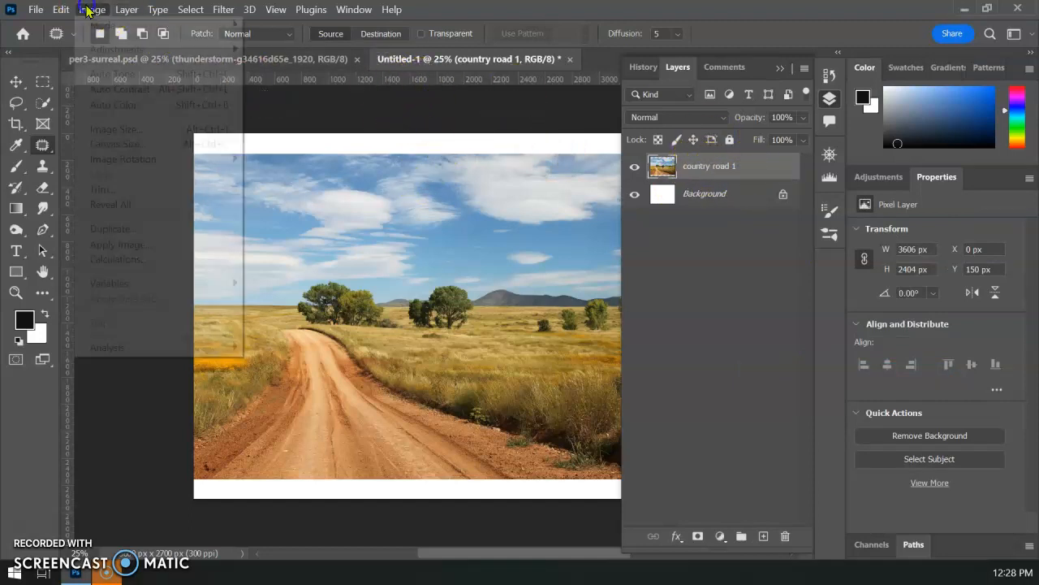
key("Escape")
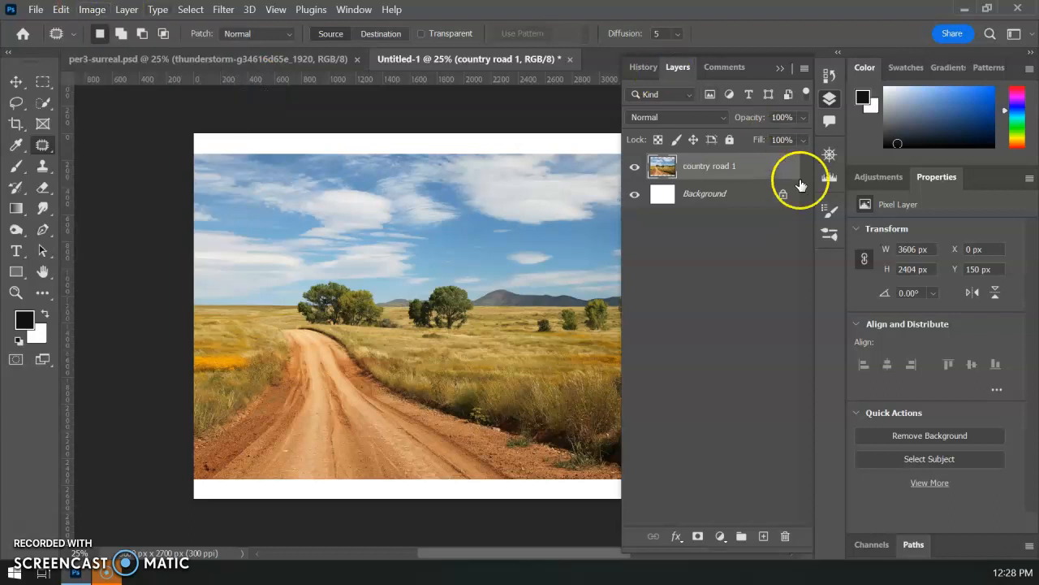
left_click(829, 98)
Stretch the country road 1 layer with Content-Aware Scale to about 112.31%, covering the white strips above and below it.
left_click(37, 9)
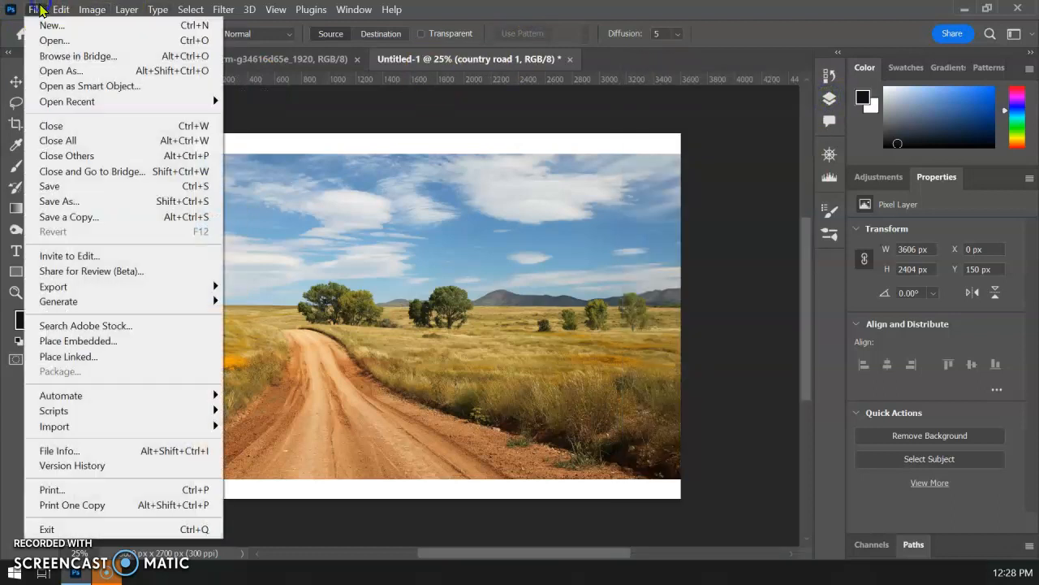
left_click(65, 9)
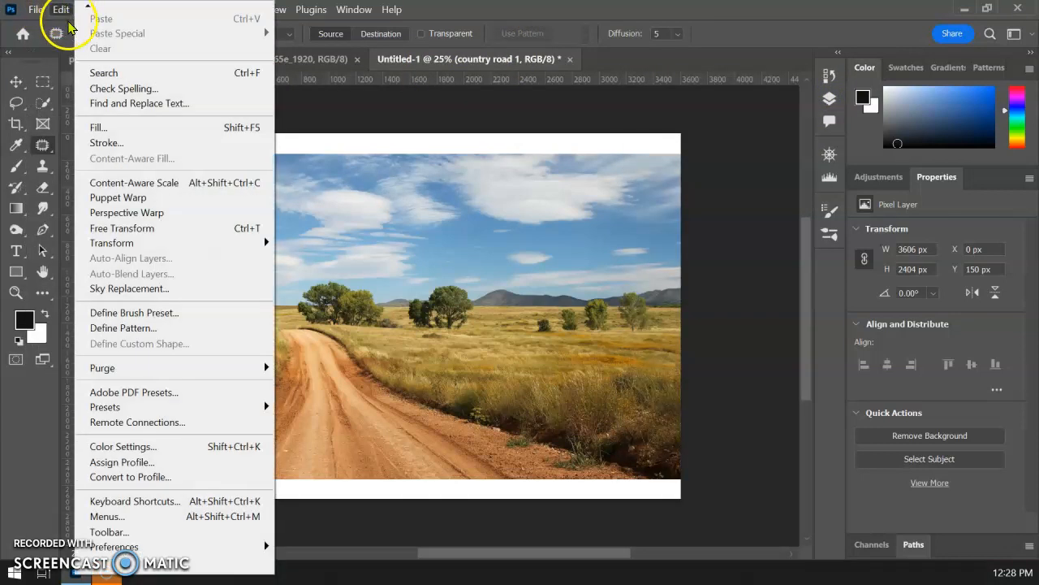
left_click(133, 183)
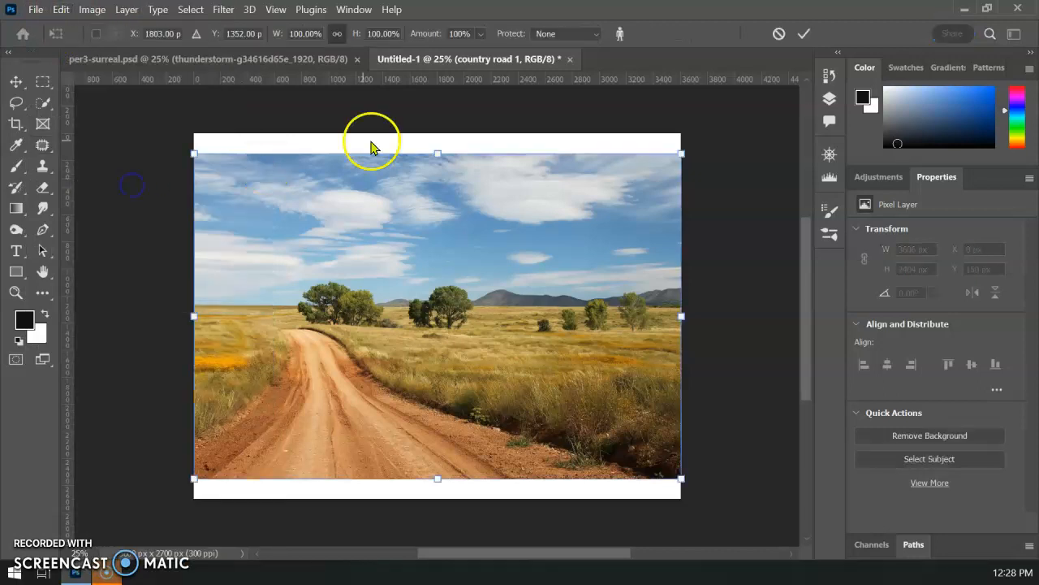
left_click_drag(440, 153, 442, 134)
left_click_drag(437, 479, 439, 497)
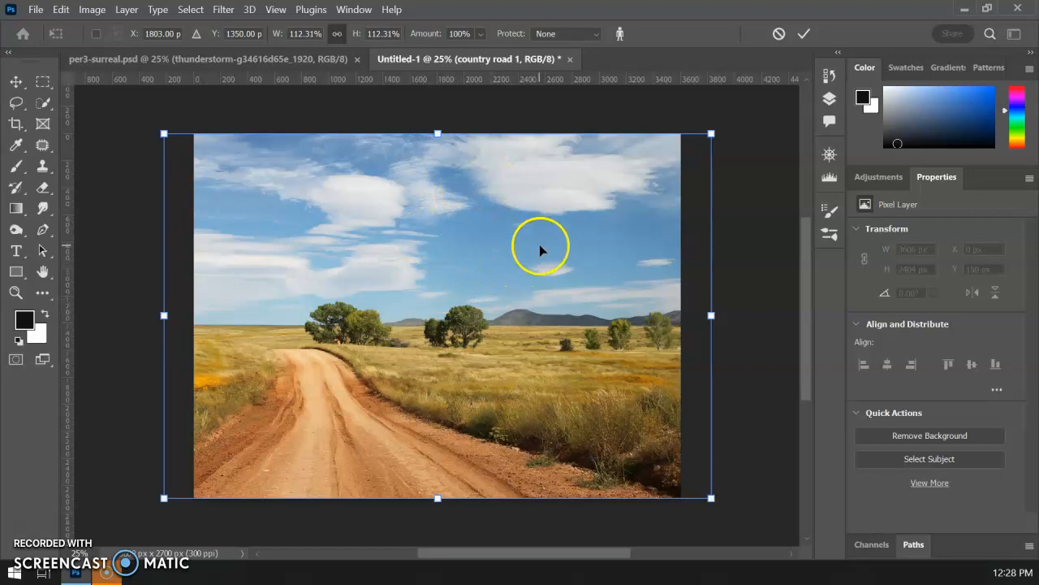
key("Return")
key("j")
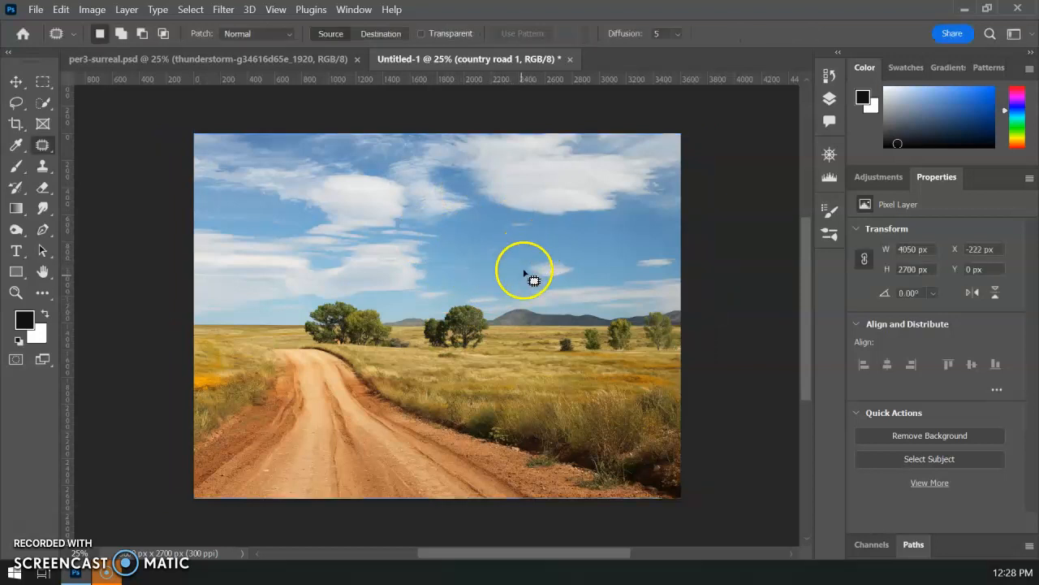
Place the pear image as an embedded object and align it with the canvas's right edge.
left_click(36, 10)
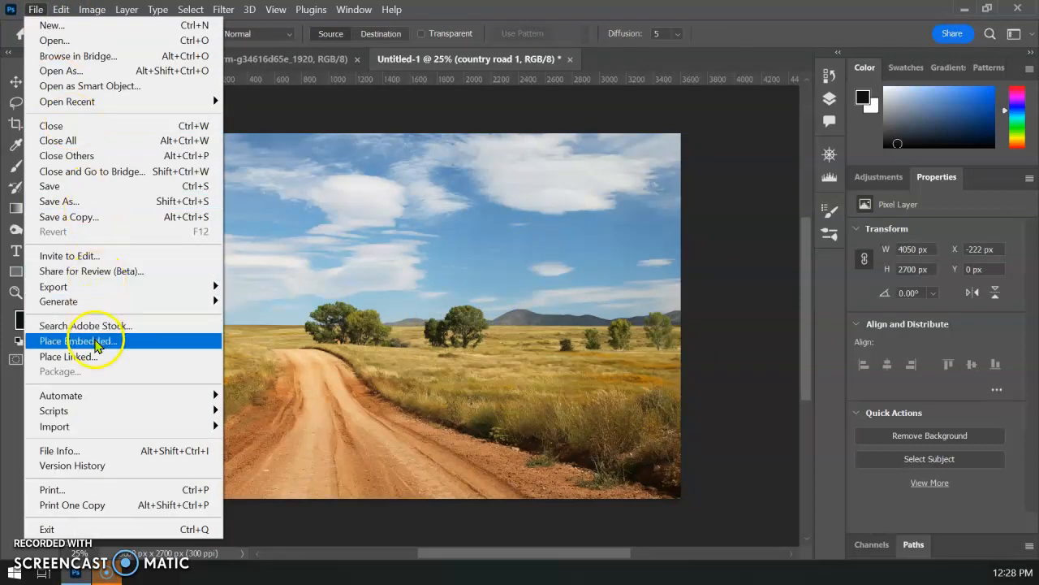
left_click(98, 342)
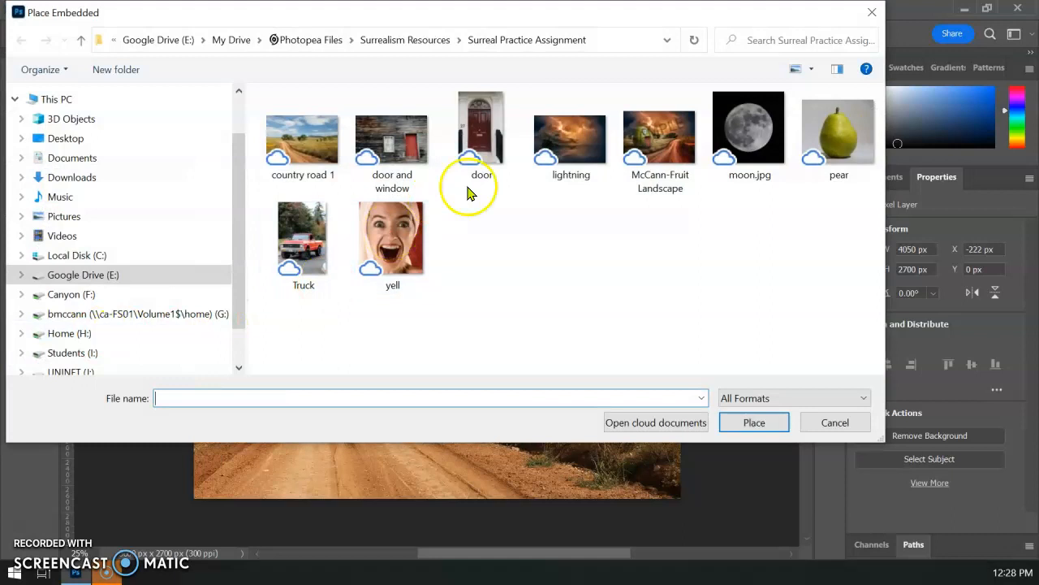
left_click(839, 138)
left_click(759, 424)
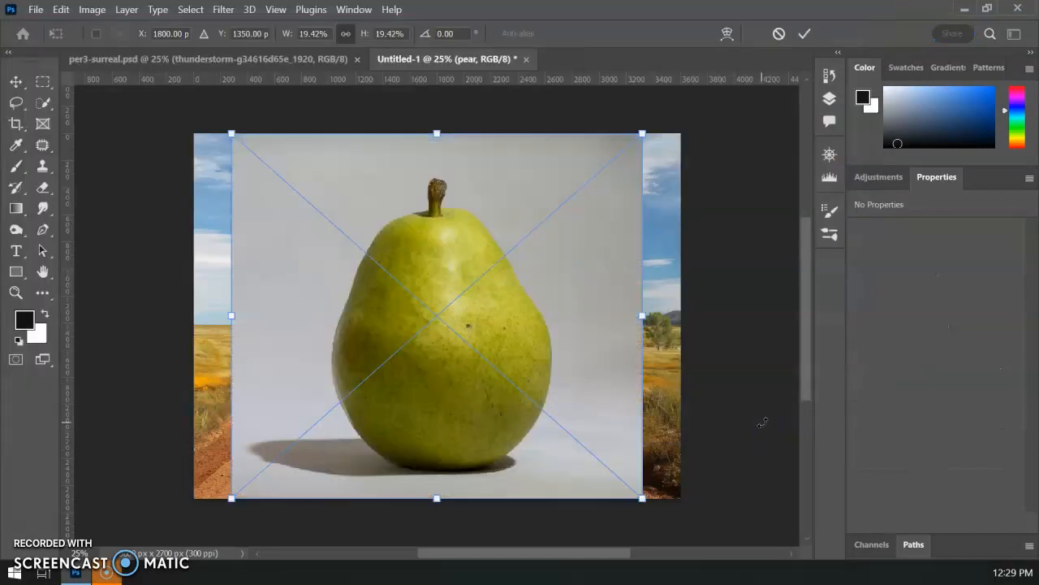
left_click_drag(396, 367, 473, 371)
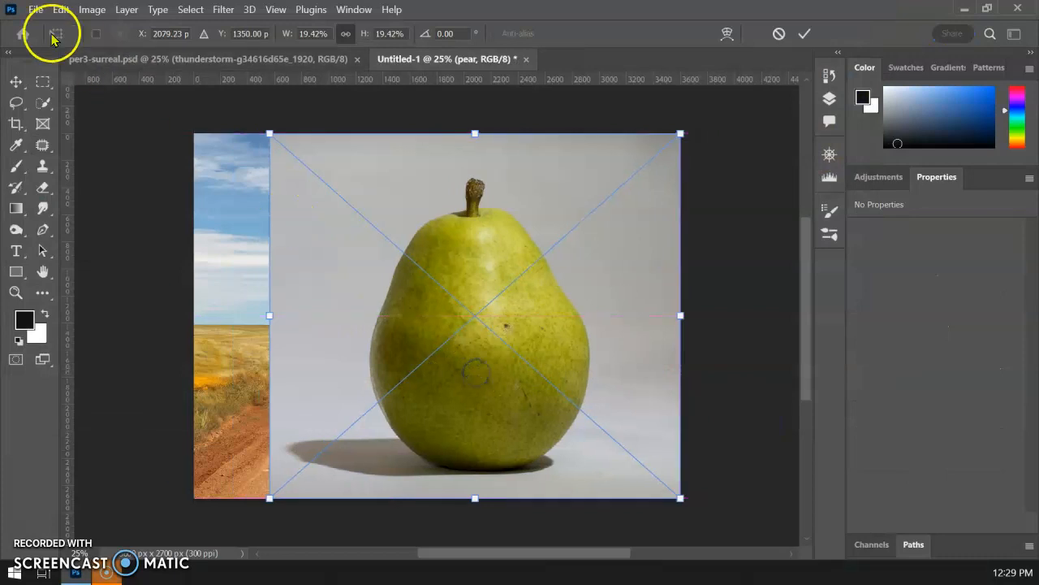
left_click(36, 11)
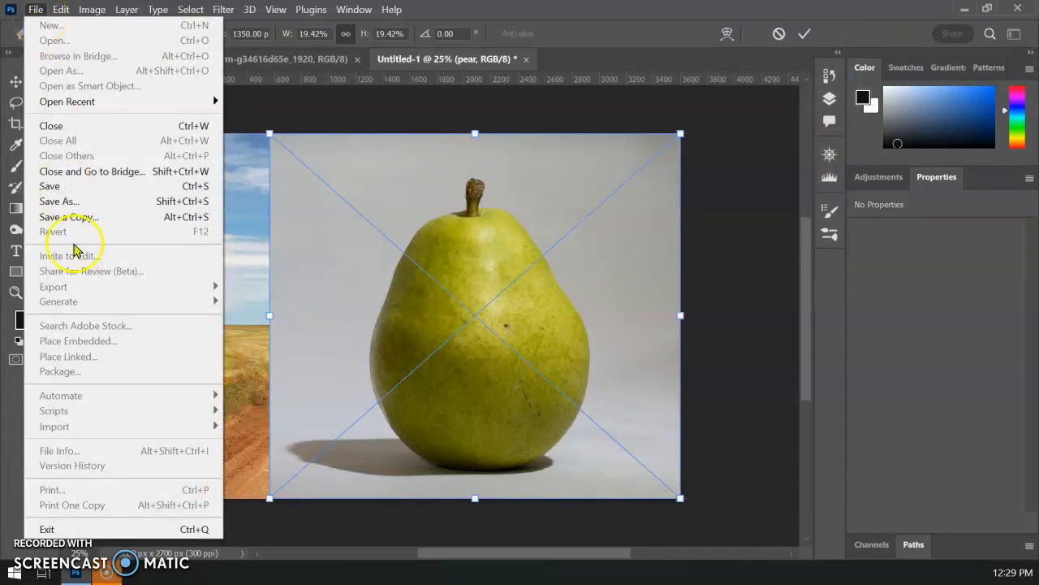
left_click(34, 15)
key("Return")
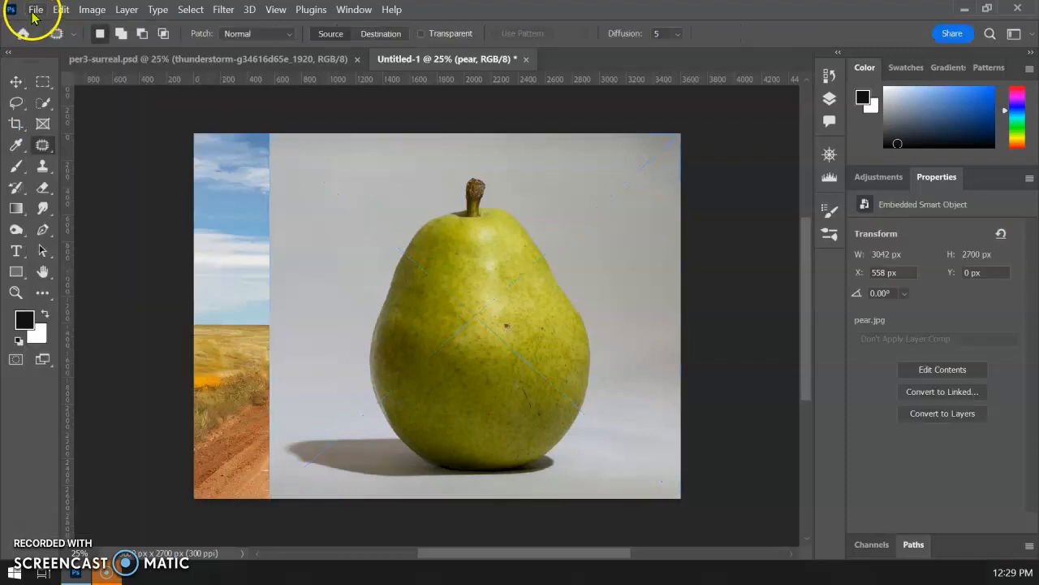
Place the door and window image as an embedded object at its default size and position.
left_click(33, 11)
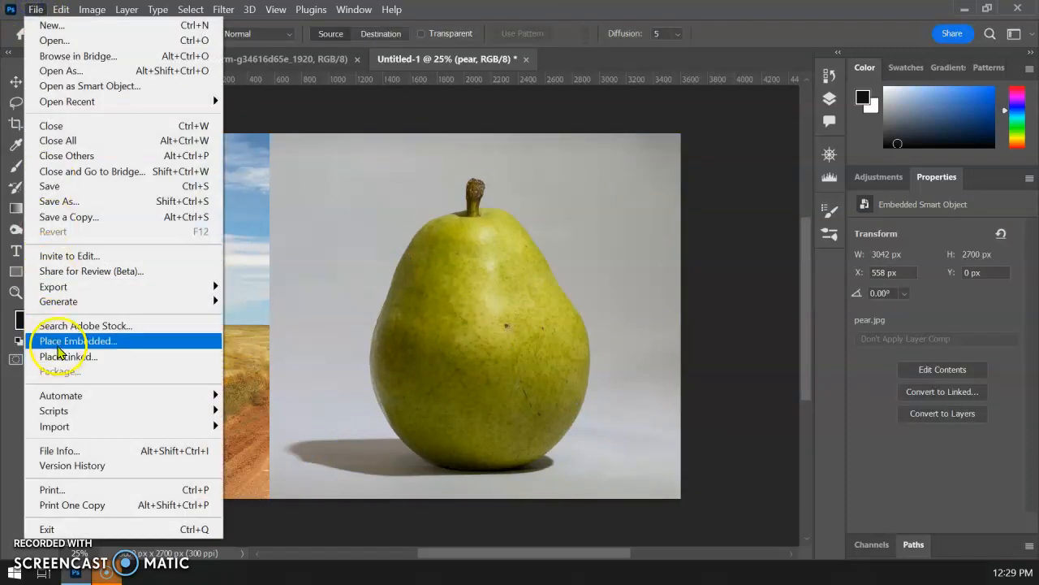
left_click(64, 341)
left_click(391, 138)
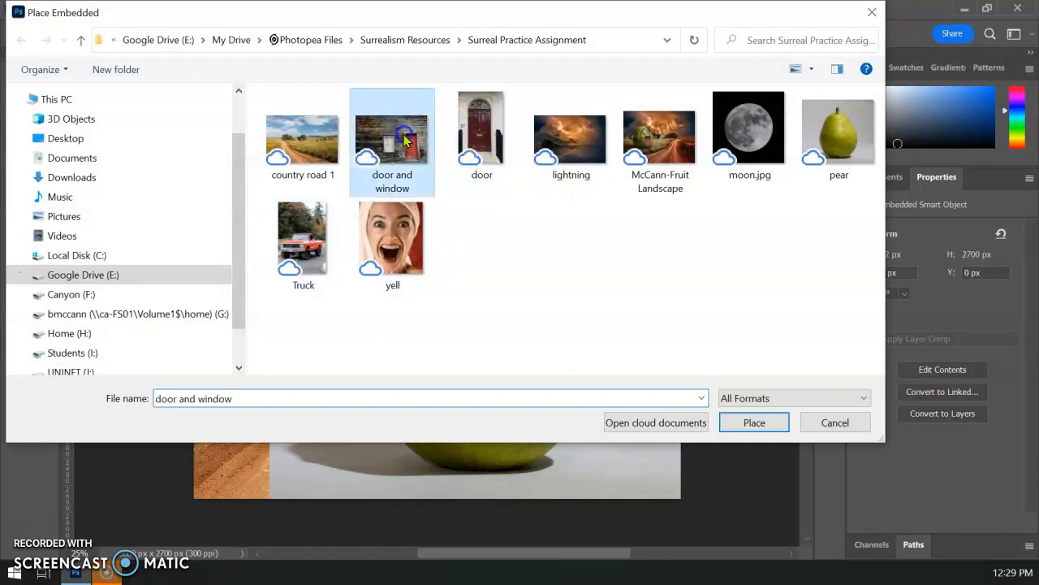
left_click(742, 422)
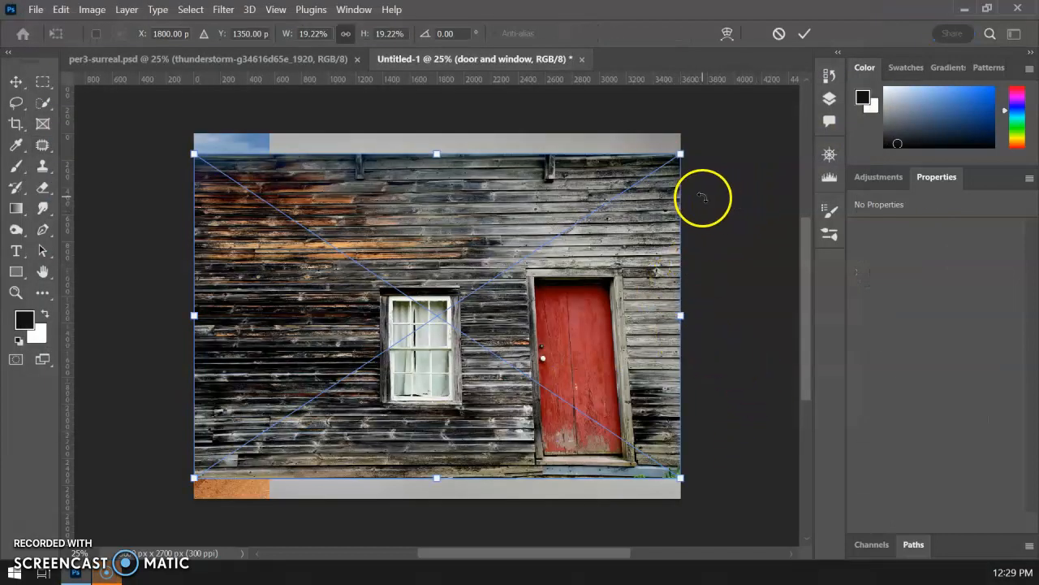
key("Return")
Hide the door and window layer and make the pear layer active.
left_click(829, 98)
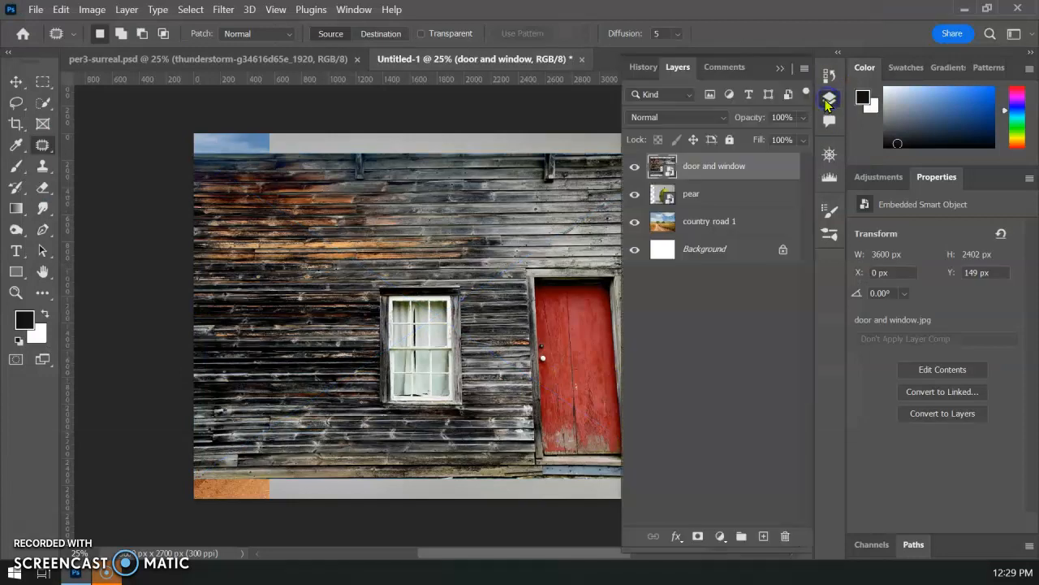
left_click(708, 228)
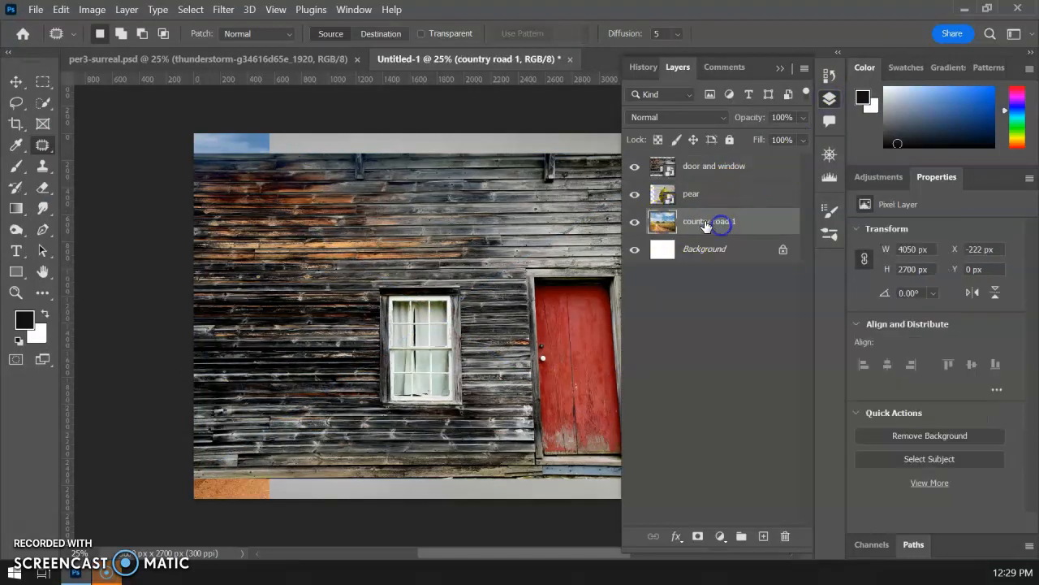
left_click(709, 199)
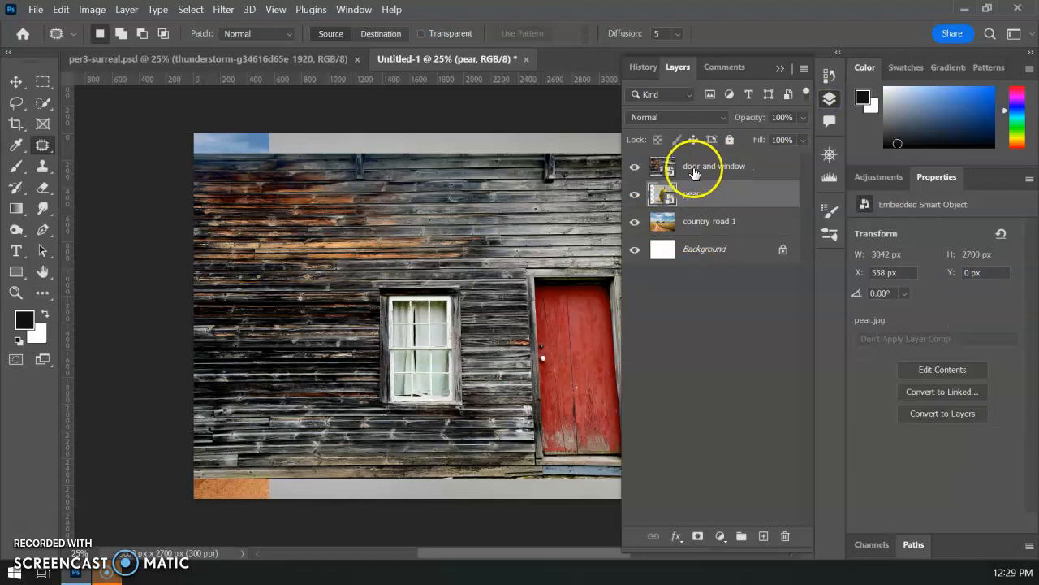
left_click(709, 167)
left_click(635, 167)
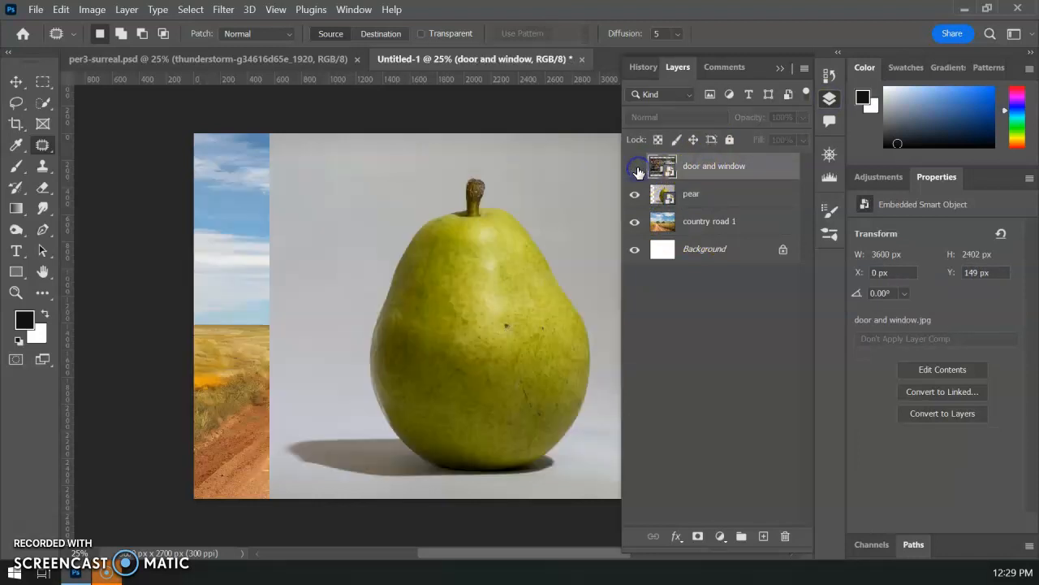
left_click(696, 194)
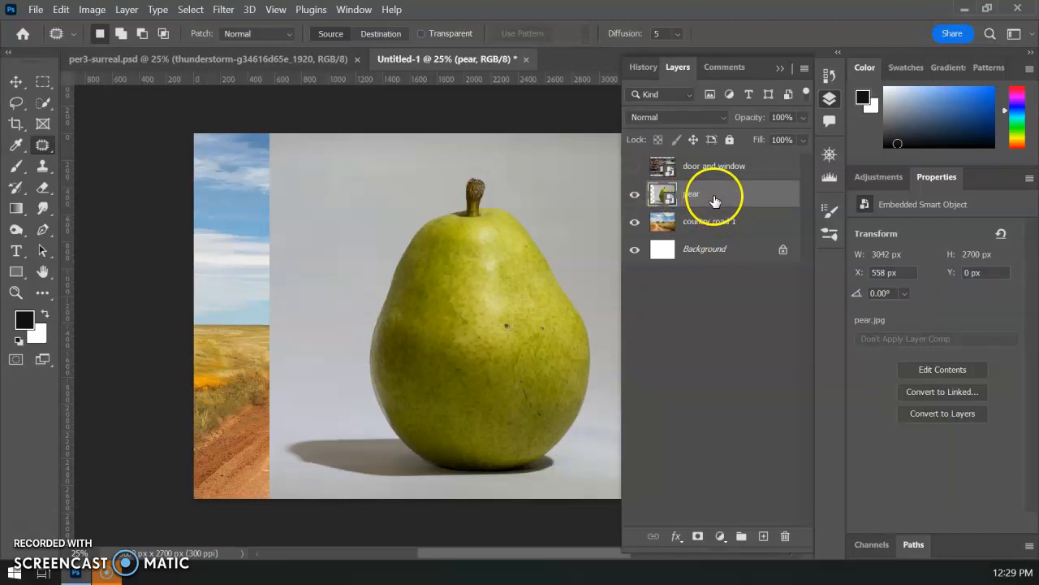
Select the pear on its layer with the Object Selection tool, using its automatically detected outline.
left_click(43, 110)
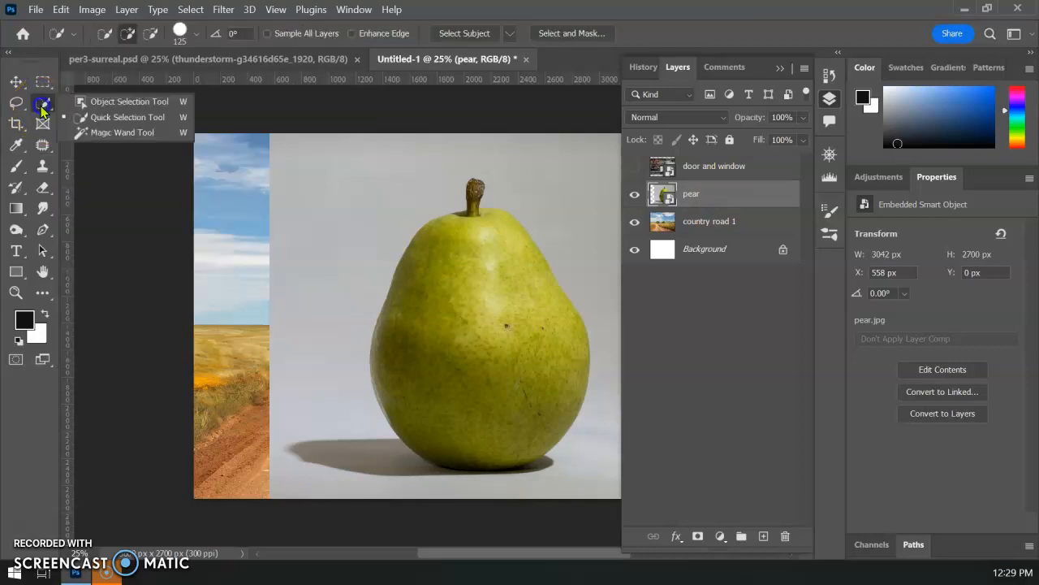
left_click(130, 119)
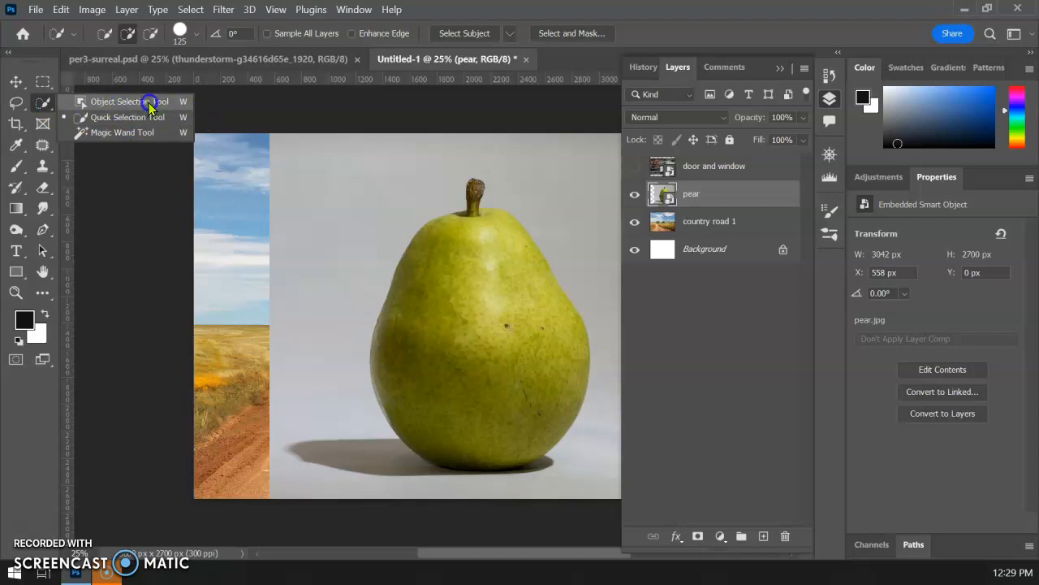
left_click(150, 106)
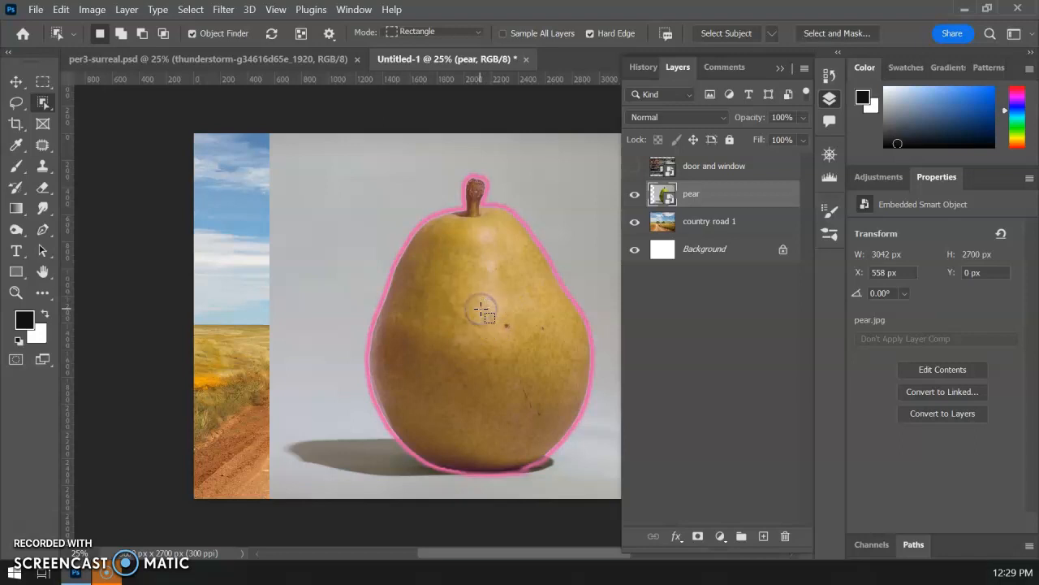
left_click(582, 278)
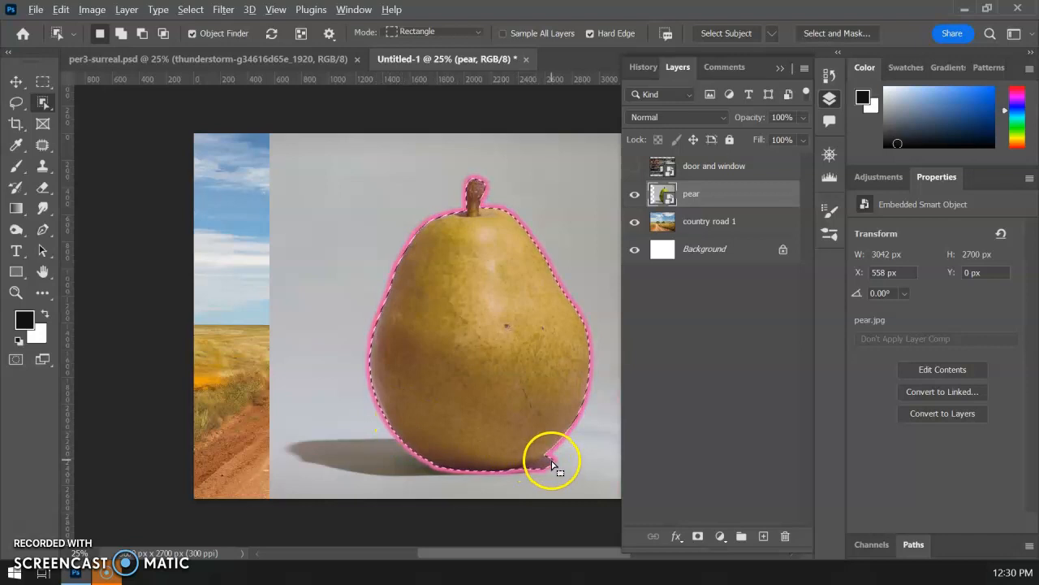
Subtract the shadow area at the pear's lower right from the selection, and add a layer mask from the selection.
key("alt")
left_click_drag(552, 460, 539, 478)
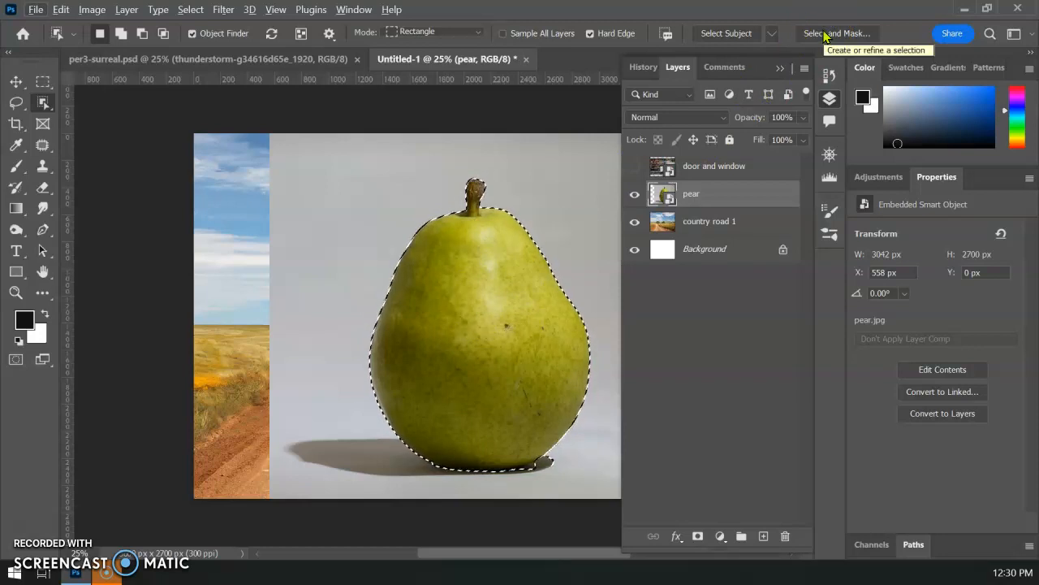
left_click(697, 538)
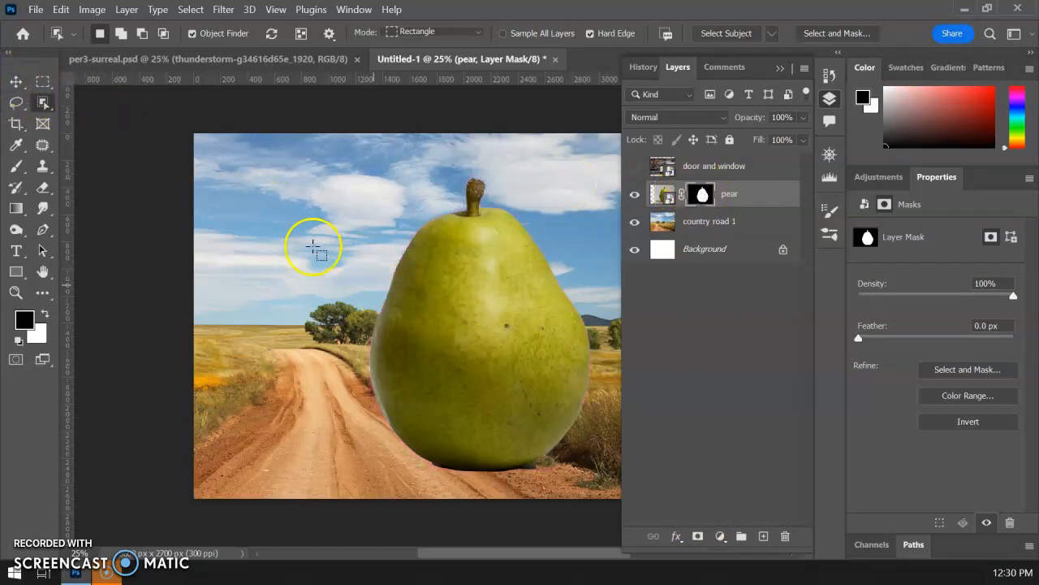
Scale the masked pear proportionally to about 69.54% and position it over the grassy field beside the road.
left_click(16, 82)
left_click_drag(433, 359, 514, 360)
key("ctrl+minus")
left_click_drag(444, 357, 345, 363)
left_click_drag(279, 443, 307, 433)
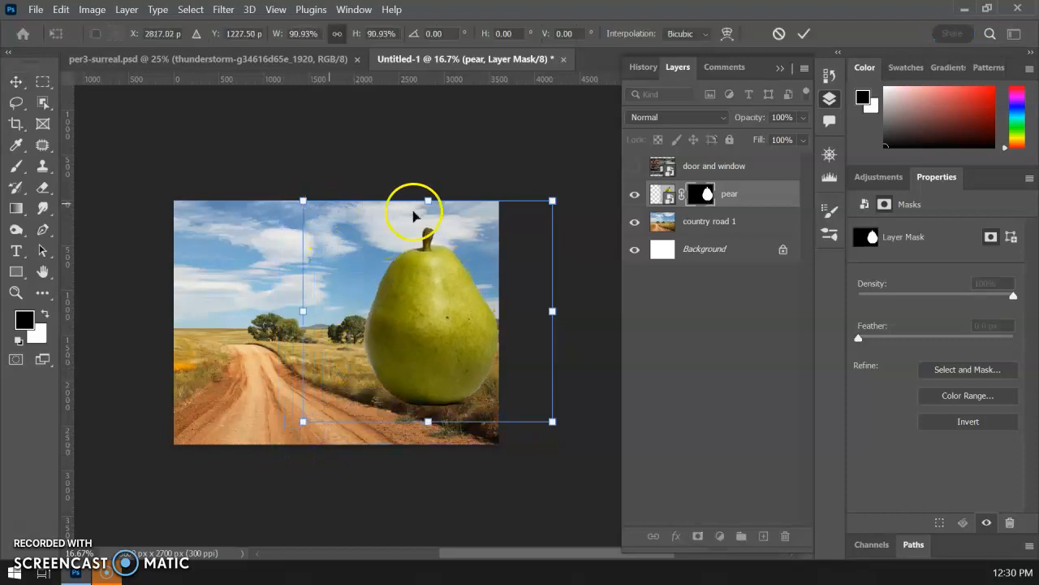
left_click_drag(302, 420, 344, 385)
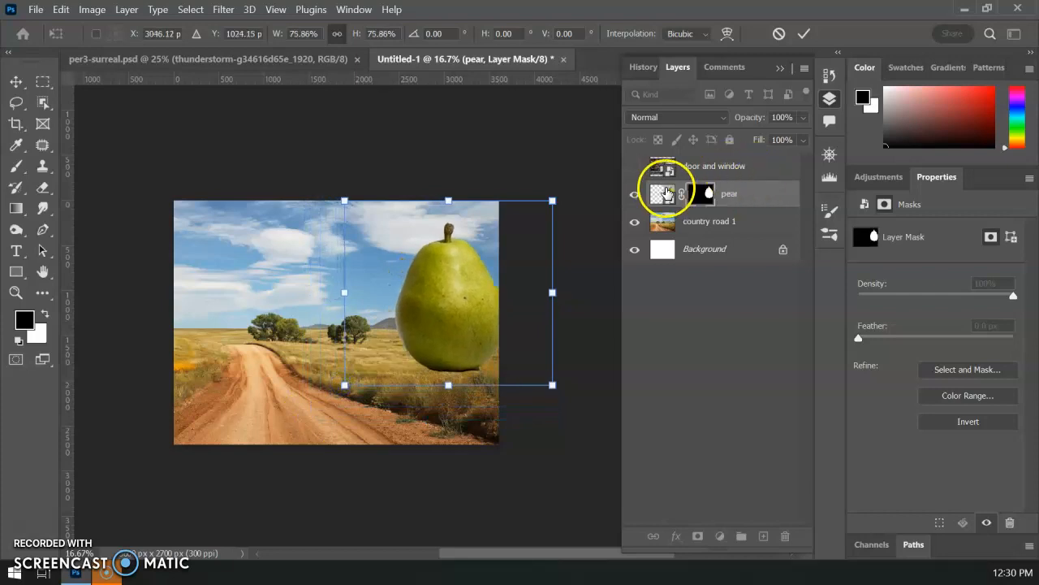
left_click_drag(483, 302, 444, 311)
scroll(460, 336, "up", 1)
scroll(453, 325, "up", 2)
left_click_drag(220, 483, 257, 449)
left_click_drag(440, 339, 390, 337)
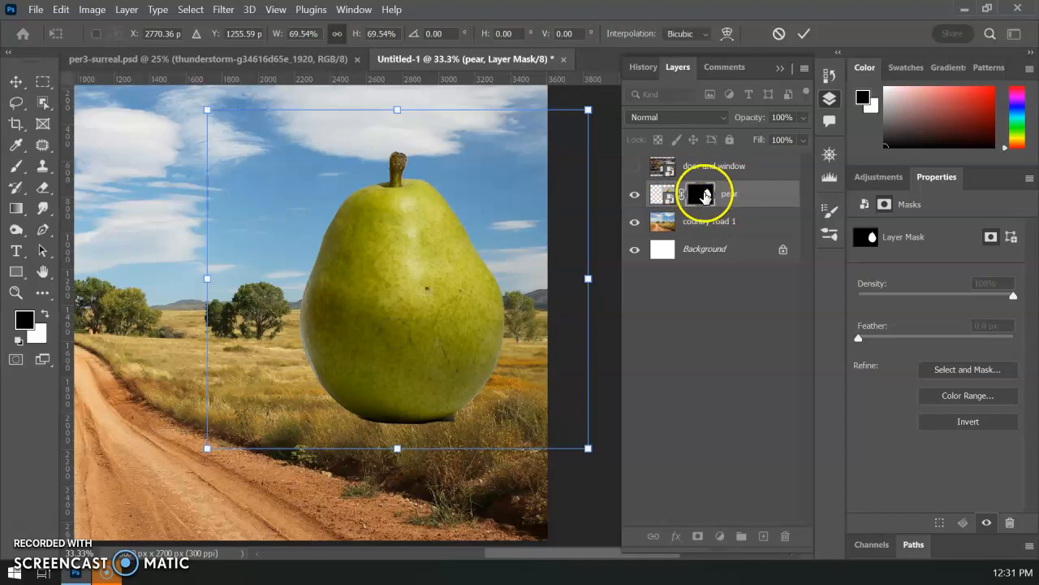
left_click(701, 196)
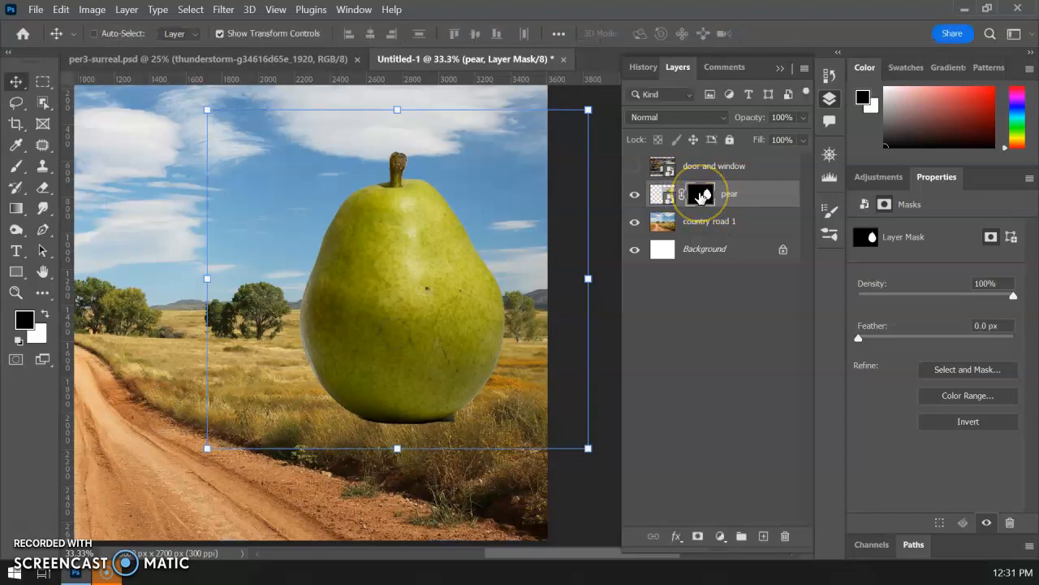
Rasterize the pear smart object layer so its mask can be applied.
right_click(701, 198)
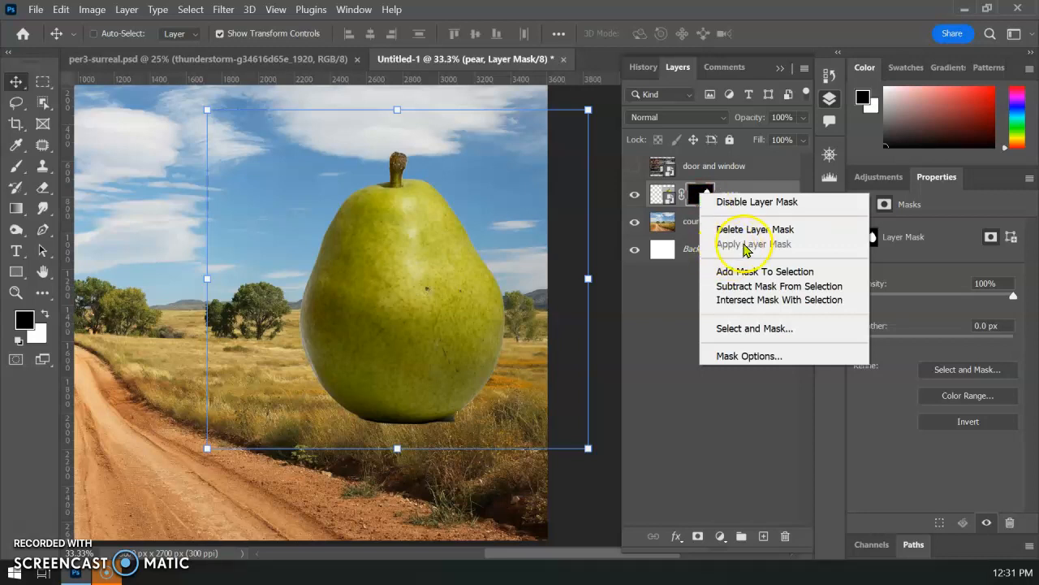
left_click(662, 195)
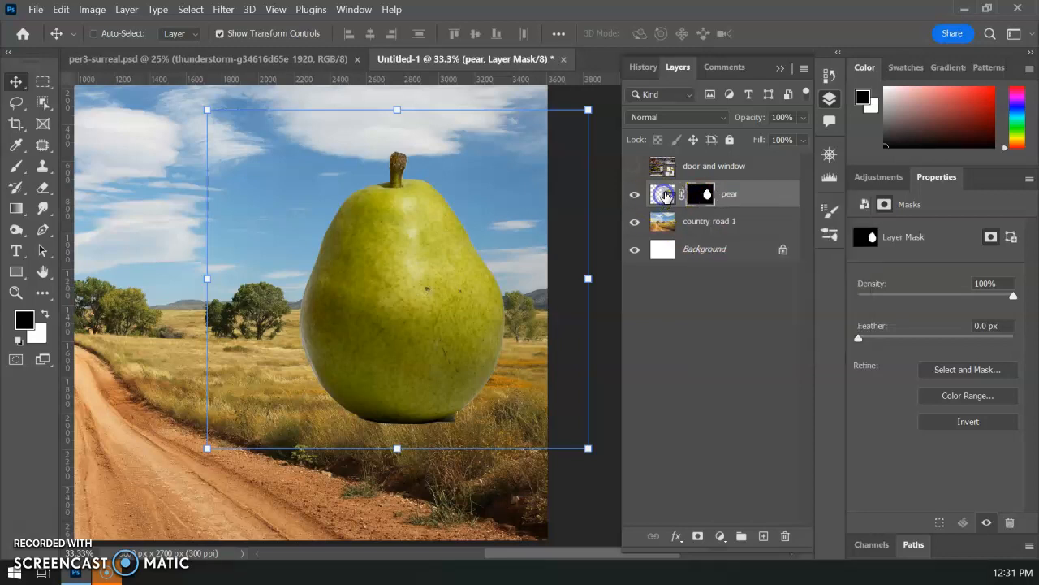
left_click(681, 203)
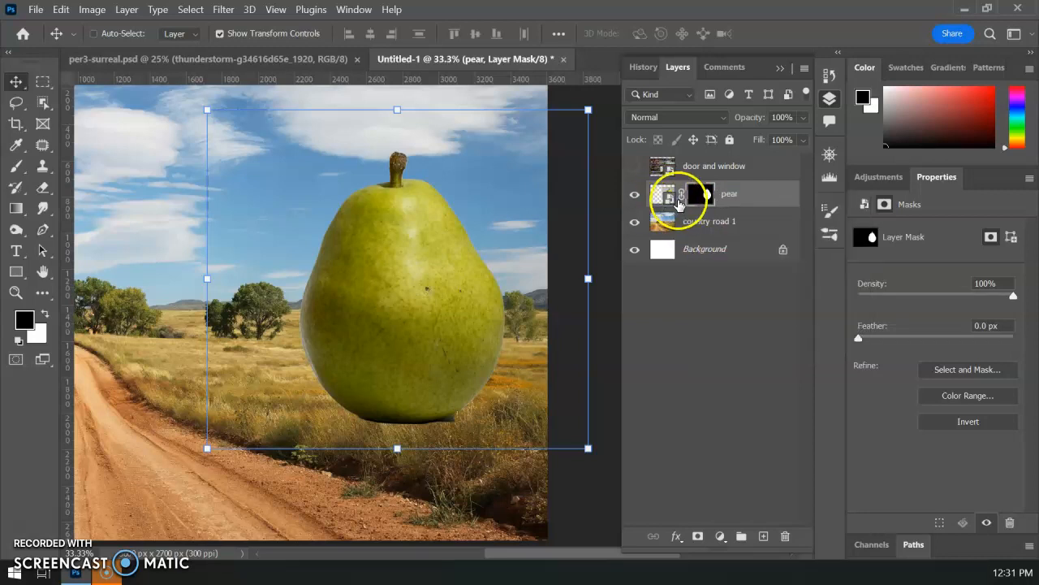
right_click(752, 202)
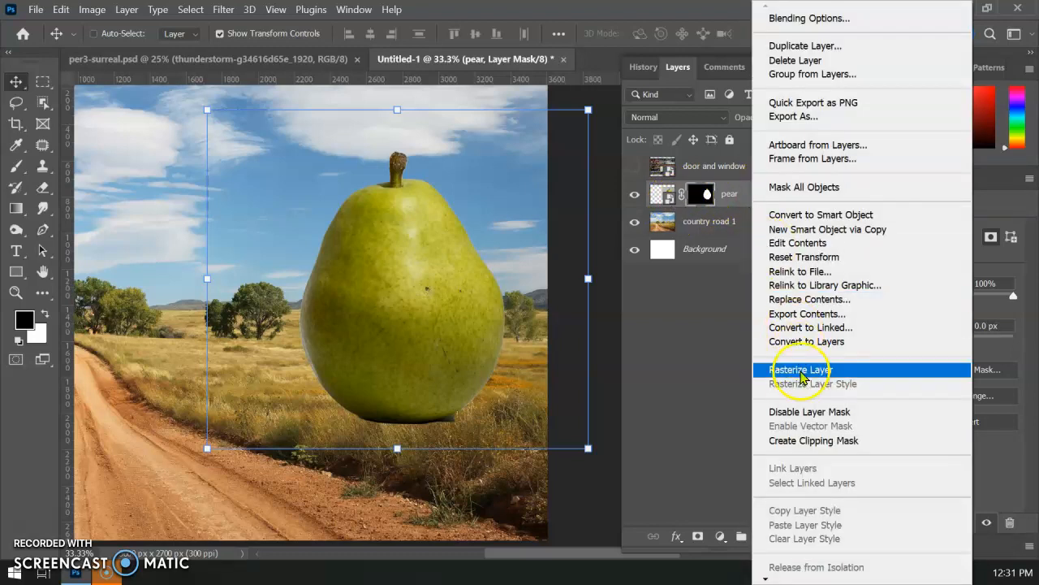
left_click(800, 370)
Apply the pear's layer mask permanently to the layer.
left_click(702, 196)
right_click(703, 200)
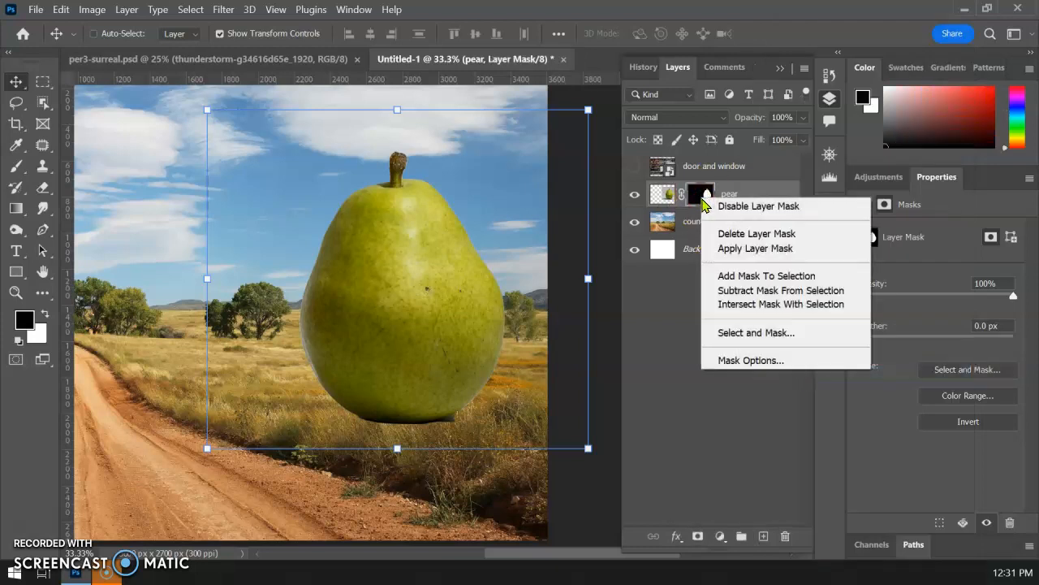
left_click(725, 249)
left_click(725, 248)
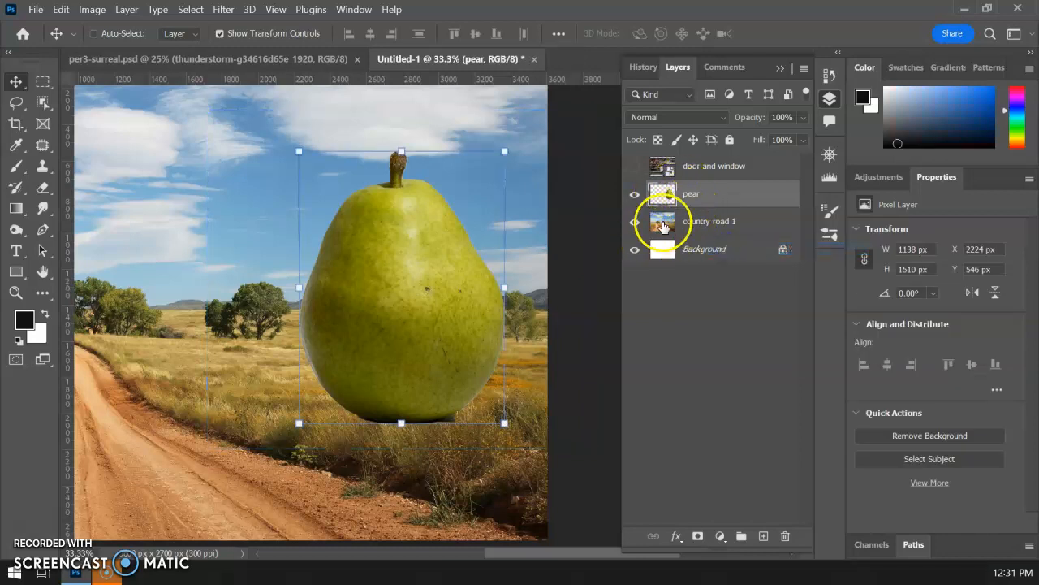
Move the pear slightly down and to the right, and enlarge it to about 103.23%.
left_click_drag(454, 316, 430, 332)
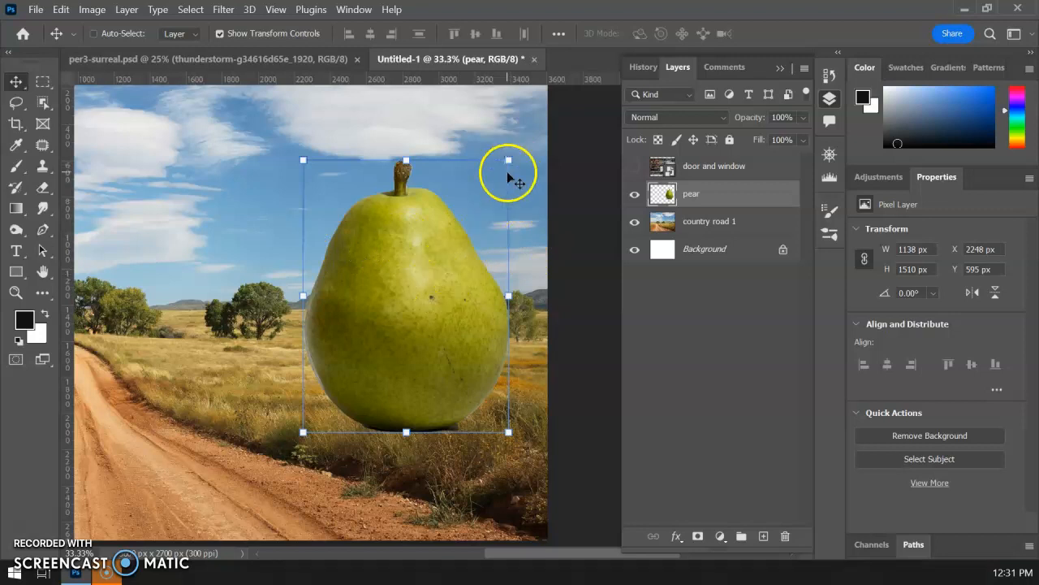
left_click_drag(508, 156, 508, 159)
key("Return")
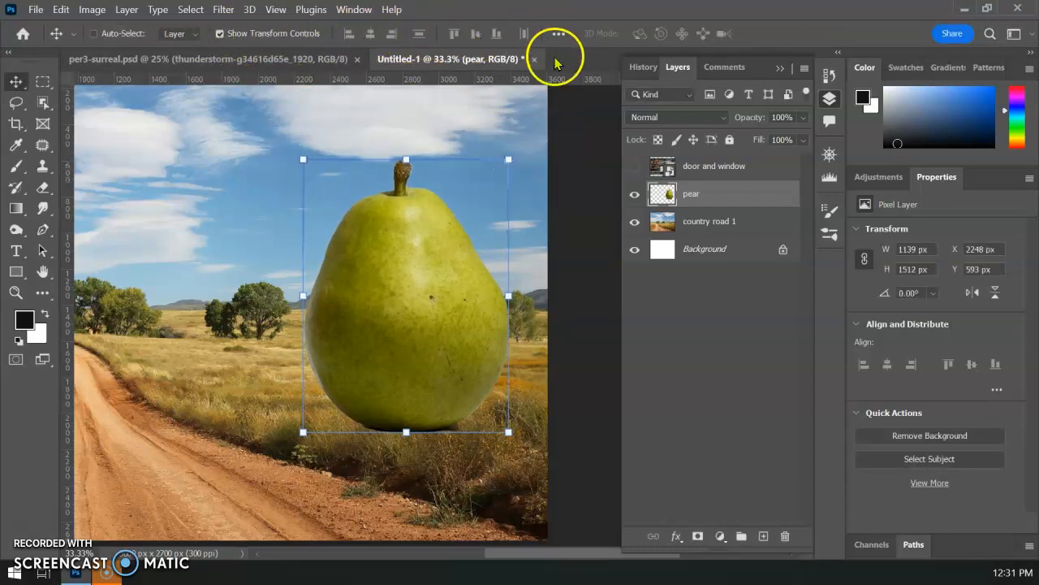
left_click_drag(506, 157, 518, 153)
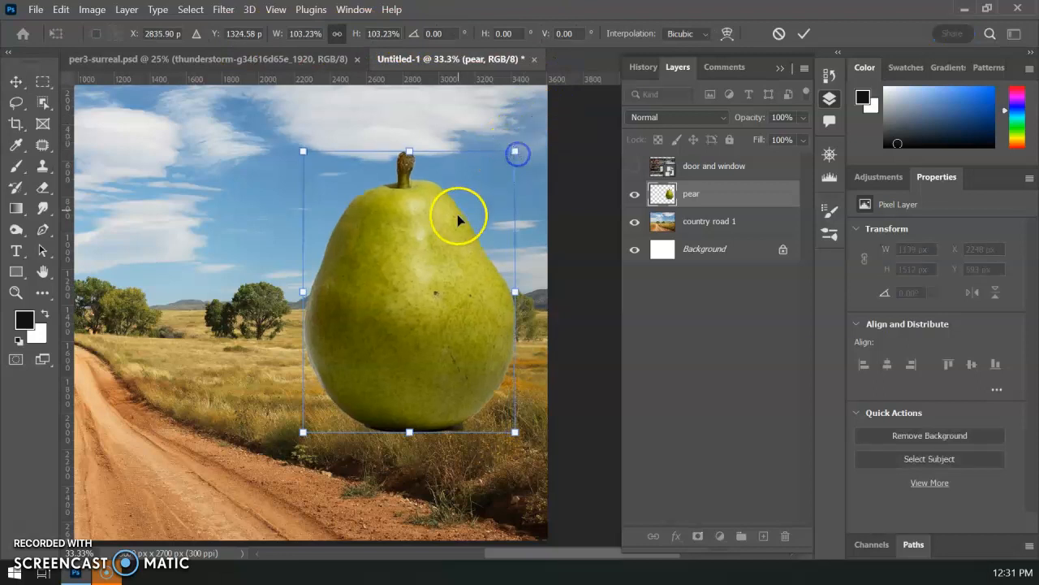
Flip the pear horizontally and scale it to about 95.85%, keeping it on the grass near the canvas's right edge.
right_click(423, 294)
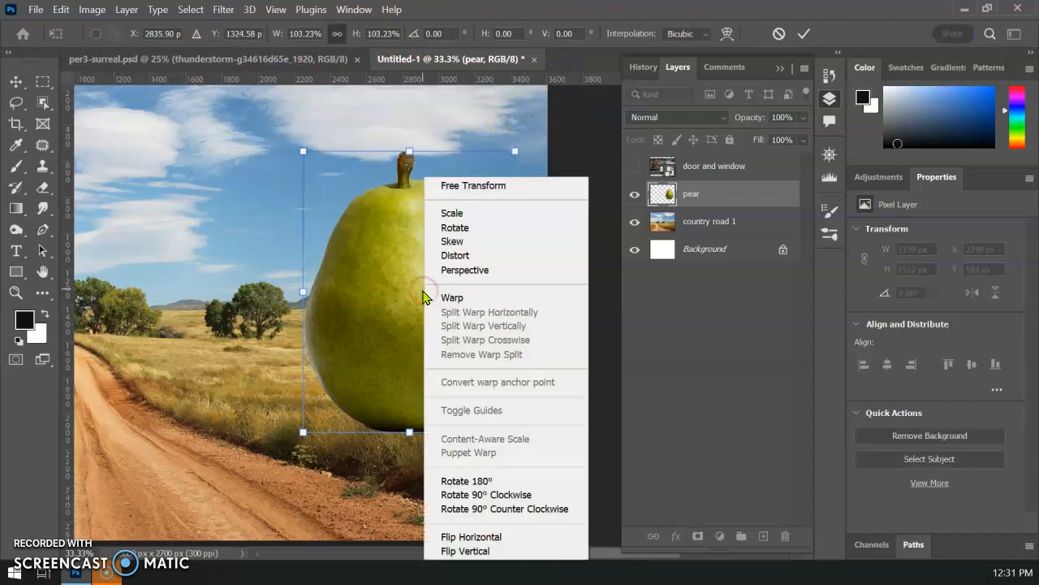
left_click(496, 539)
left_click_drag(398, 288, 425, 301)
left_click_drag(321, 444, 339, 427)
mouse_move(445, 390)
left_mouse_down()
mouse_move(436, 383)
mouse_move(434, 392)
left_mouse_up()
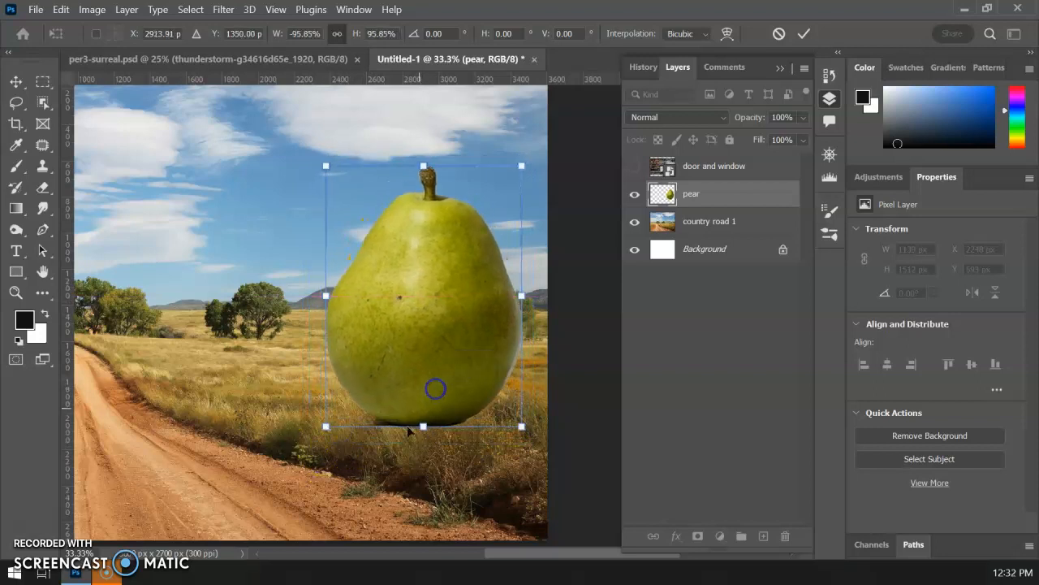
Shift the flipped pear left to a horizontal center of about 2770 px, between the trees.
scroll(424, 429, "up", 2)
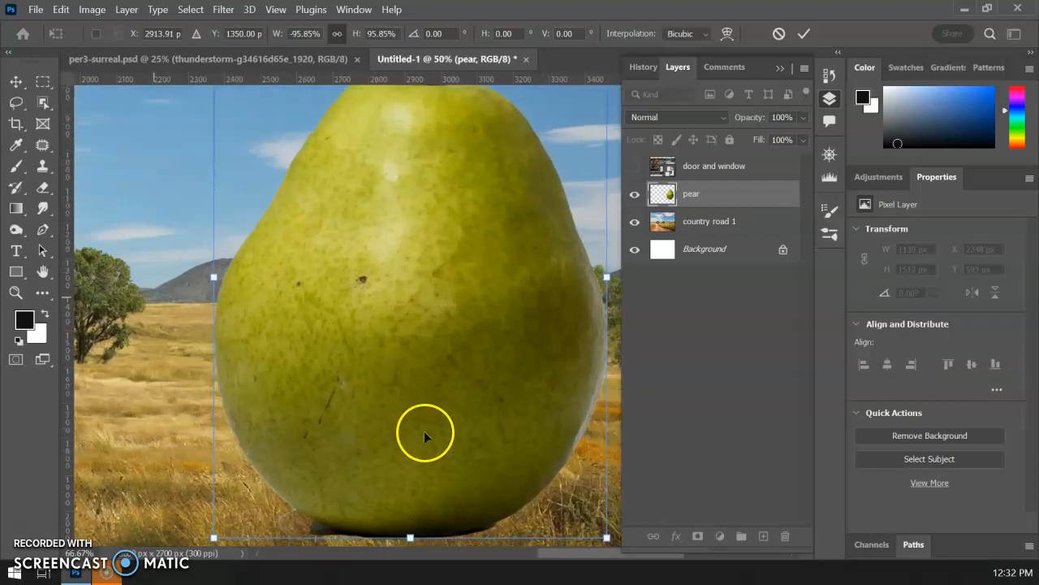
left_click_drag(396, 450, 406, 383)
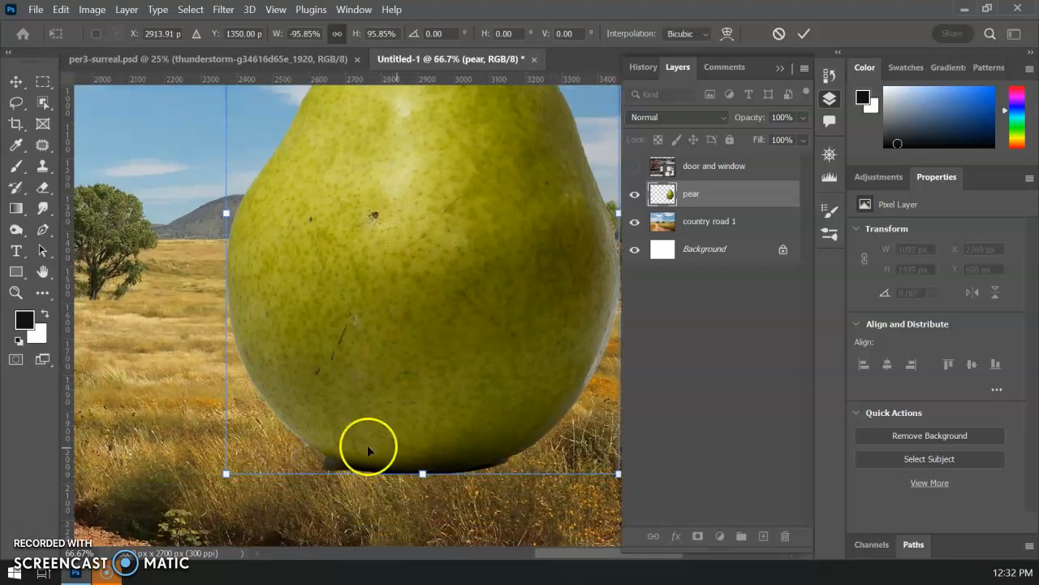
scroll(384, 441, "down", 1)
left_click_drag(450, 246, 422, 307)
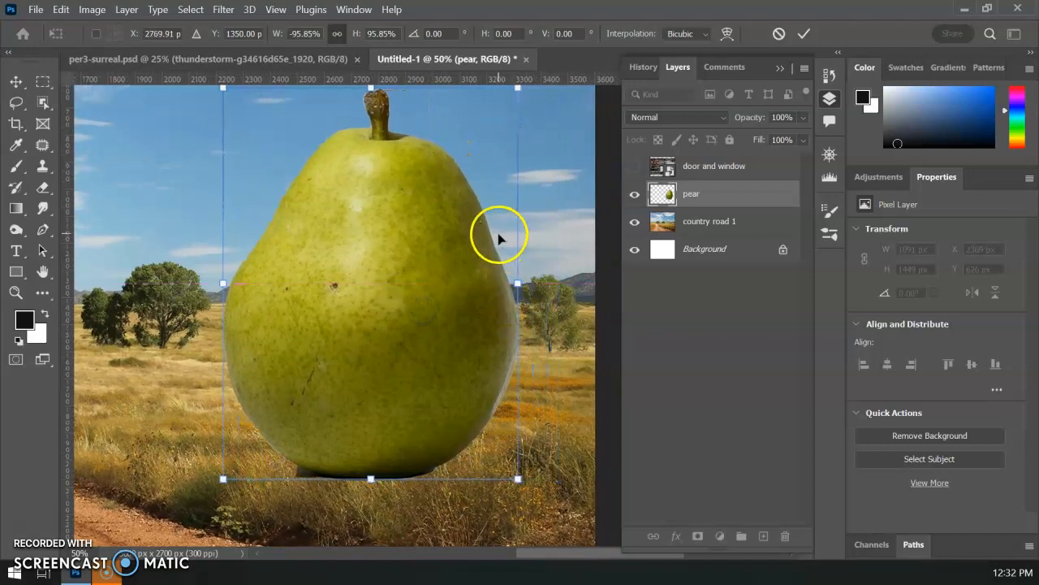
Show the door and window layer and make it active for the Object Selection tool.
left_click(635, 170)
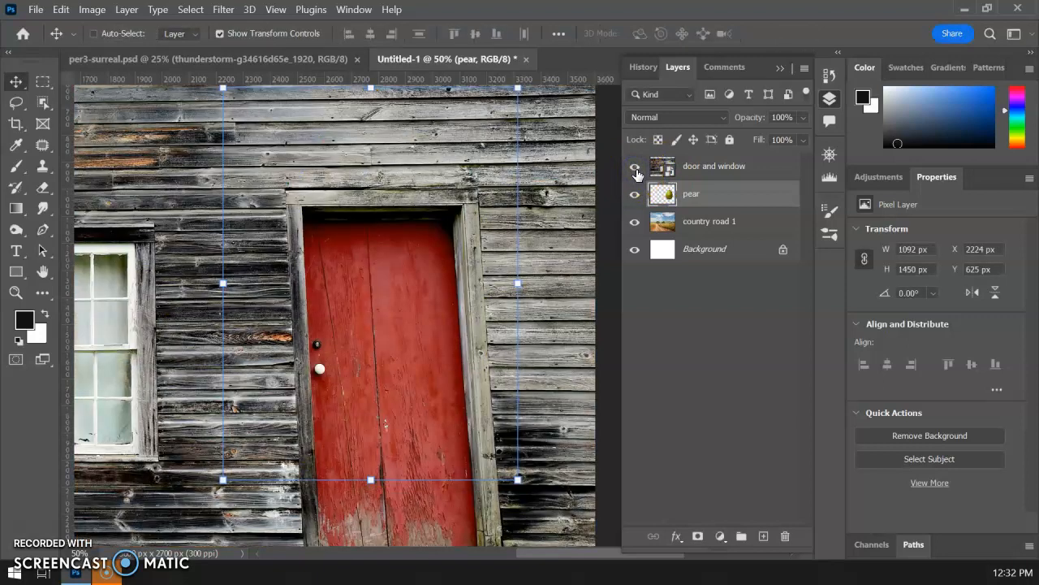
key("ctrl+minus")
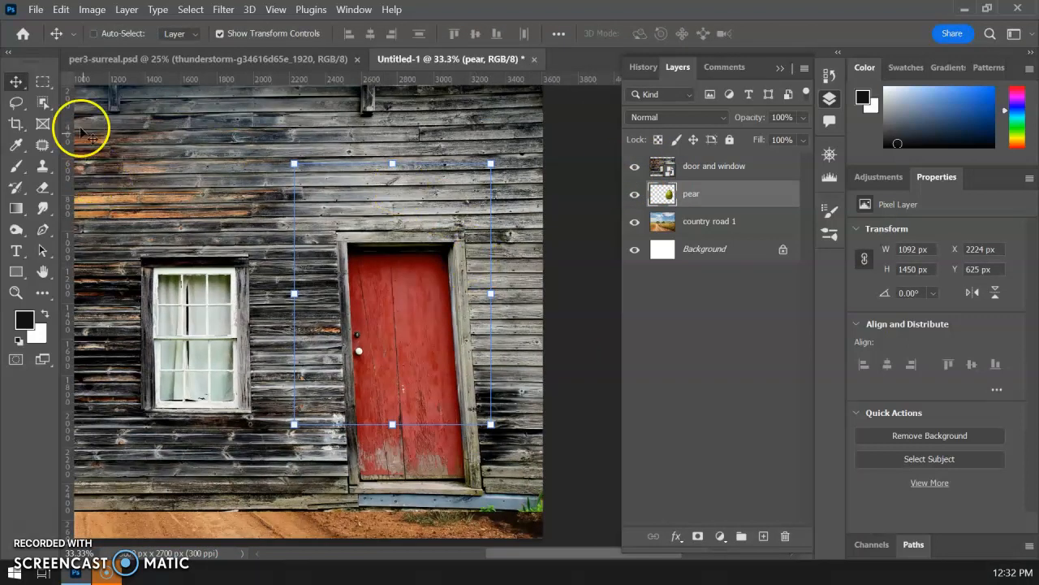
left_click(44, 83)
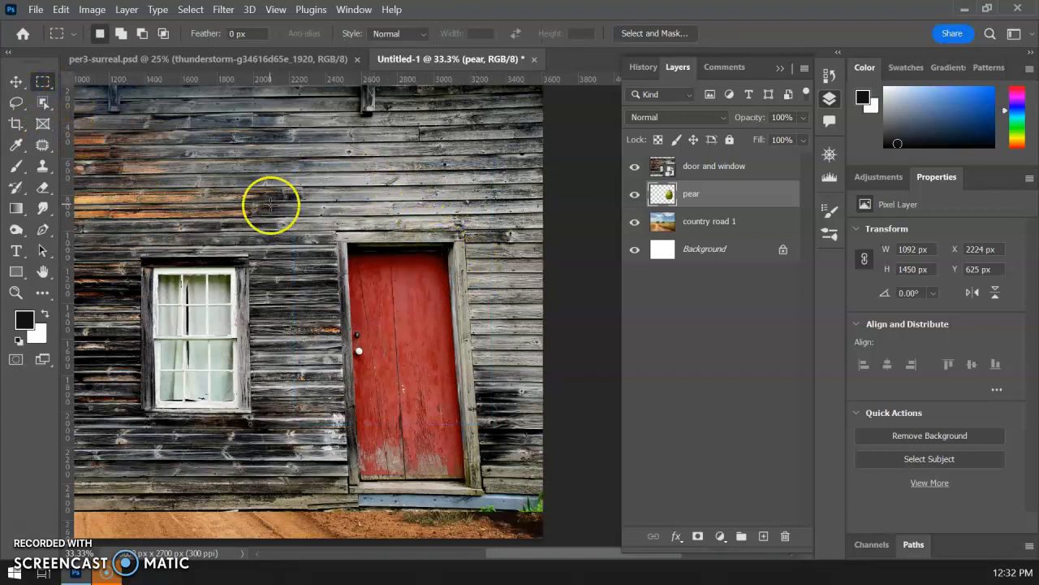
left_click(37, 100)
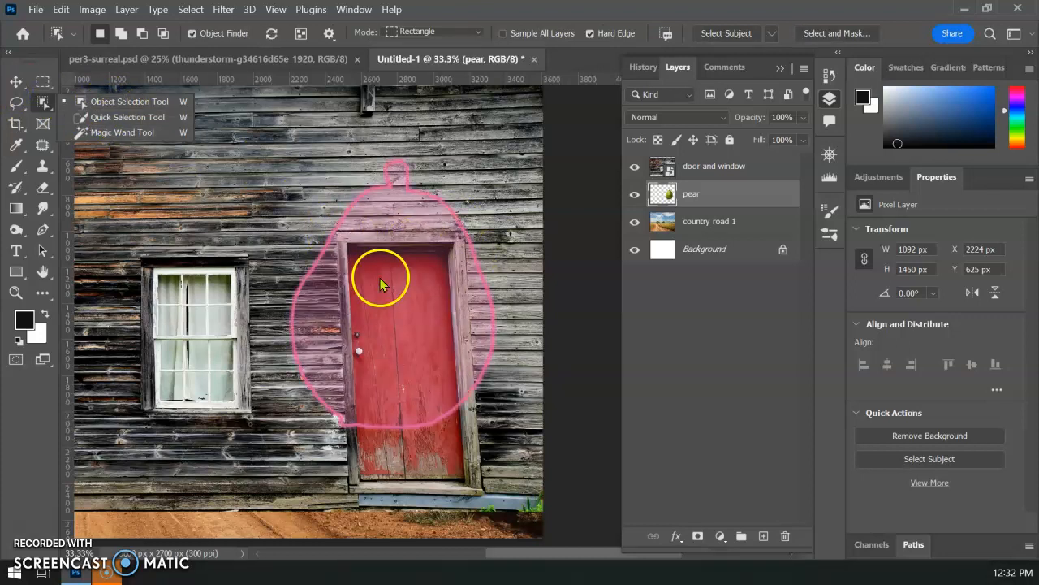
left_click(708, 170)
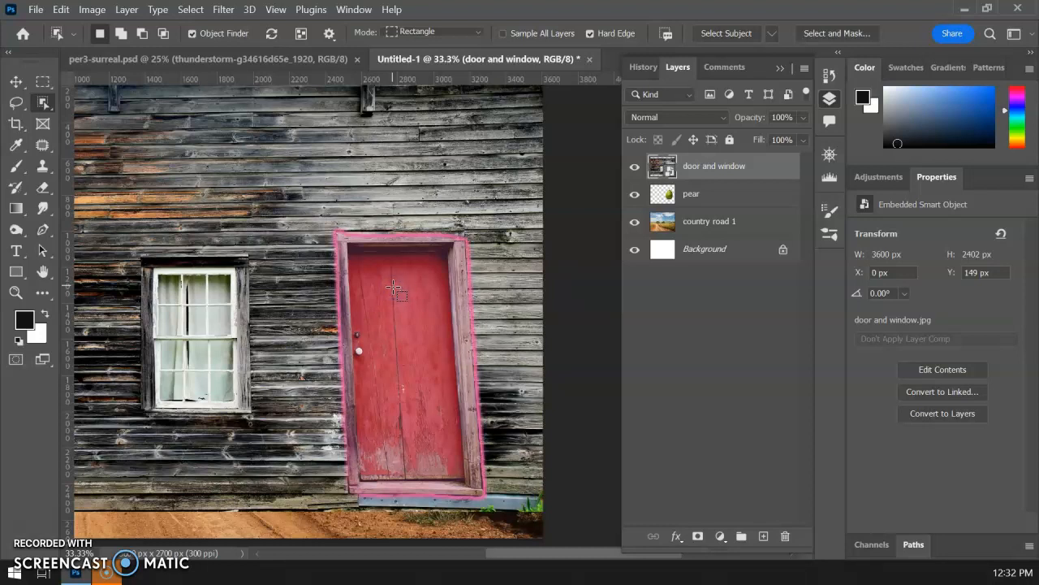
Try to select the red door with the Object Selection tool and clear the selection.
left_click(407, 314)
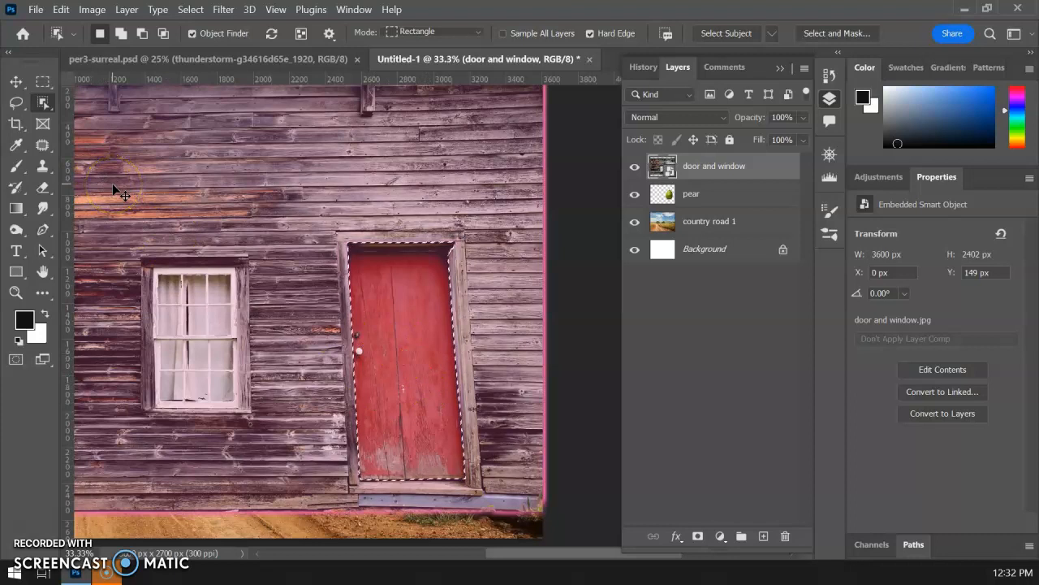
left_click(118, 188)
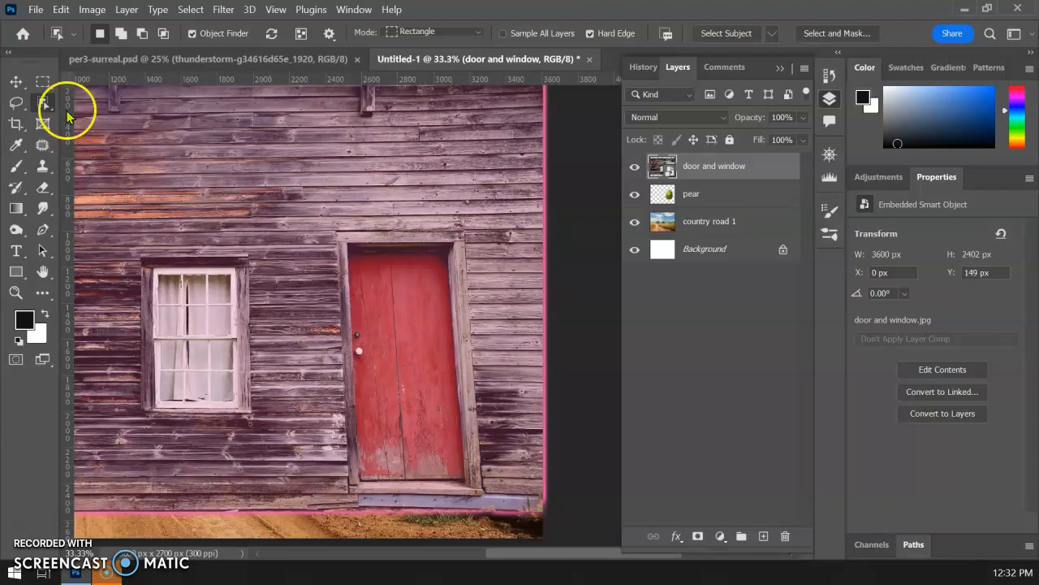
Outline the red door together with its wooden frame on the door and window layer using the Polygonal Lasso.
left_click(16, 104)
left_click_drag(18, 111, 97, 121)
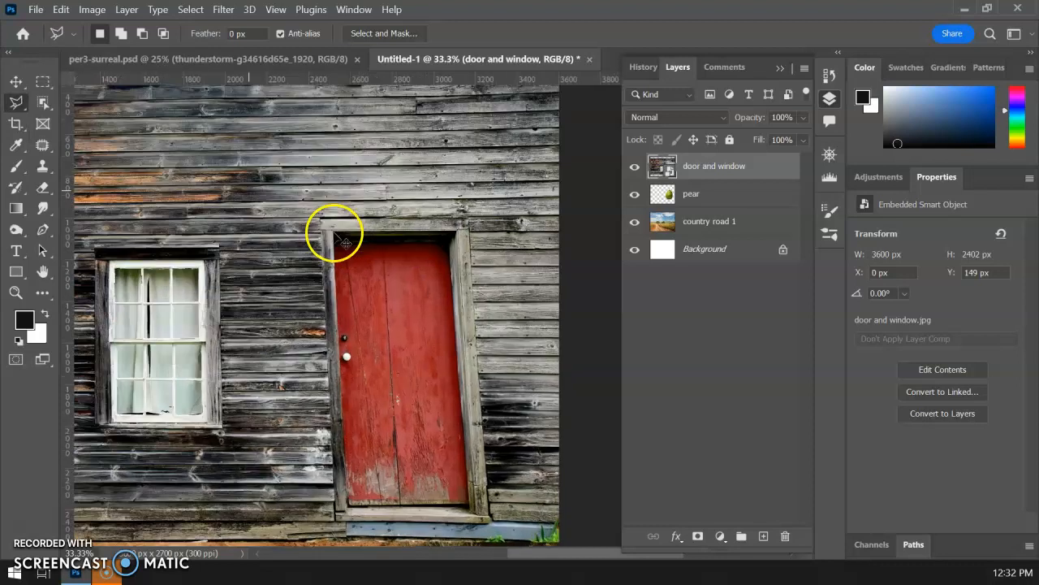
key("ctrl+plus")
key("ctrl+plus")
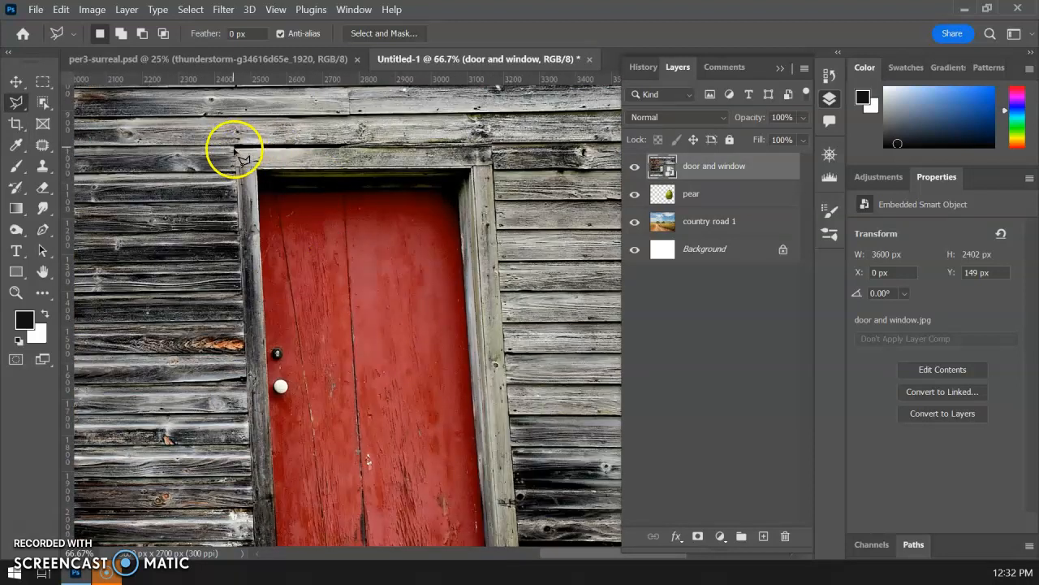
left_click(235, 150)
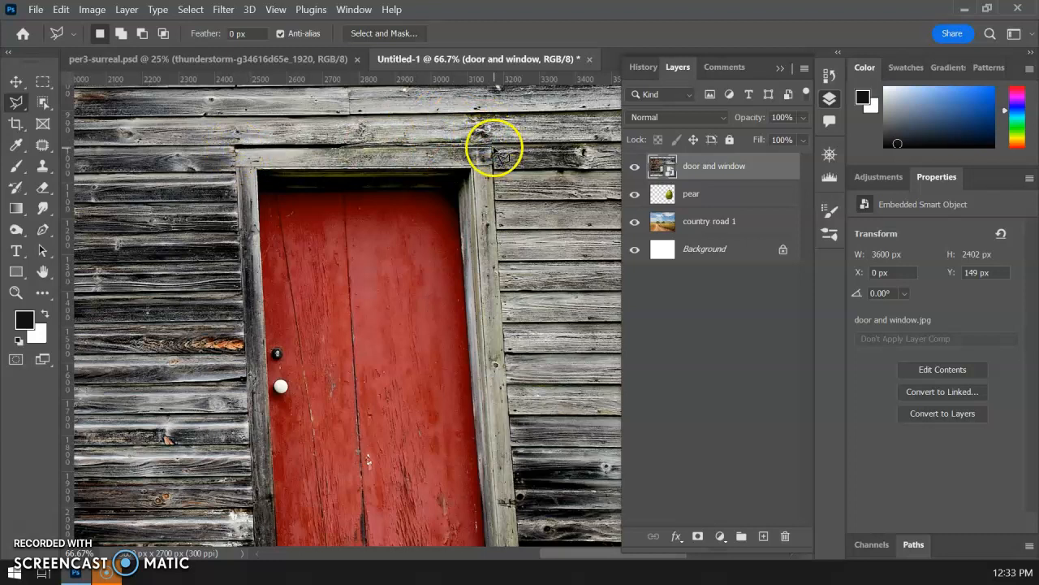
left_click(494, 150)
scroll(497, 404, "up", 3)
scroll(498, 405, "down", 3)
scroll(505, 421, "down", 5)
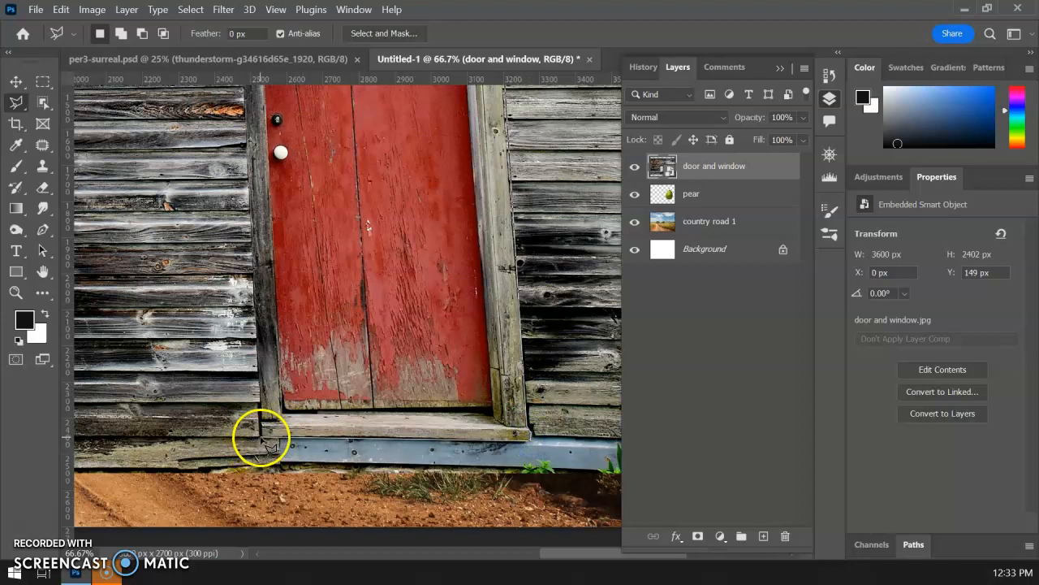
left_click(263, 180)
scroll(268, 195, "up", 3)
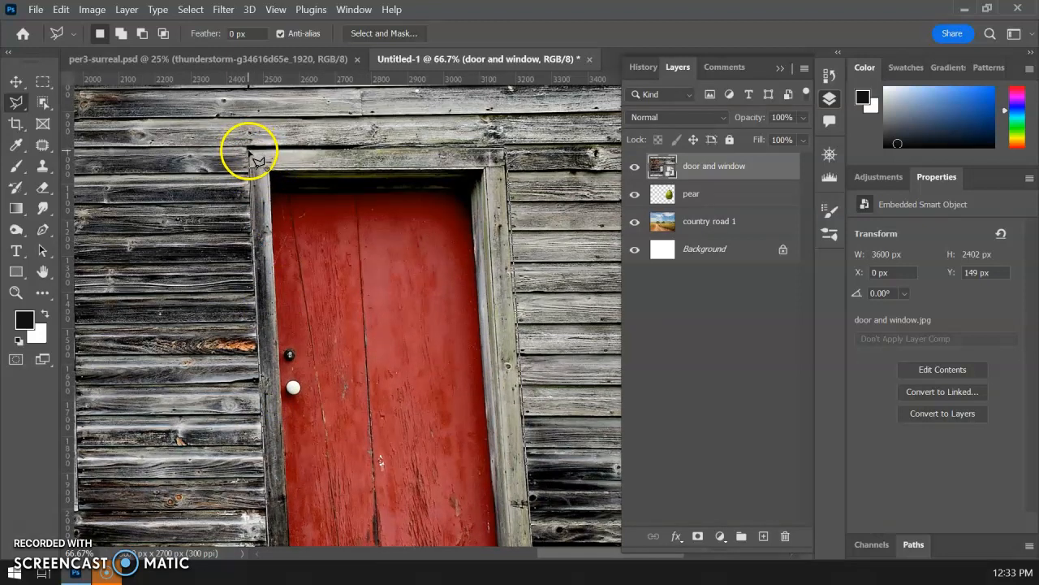
double_click(249, 152)
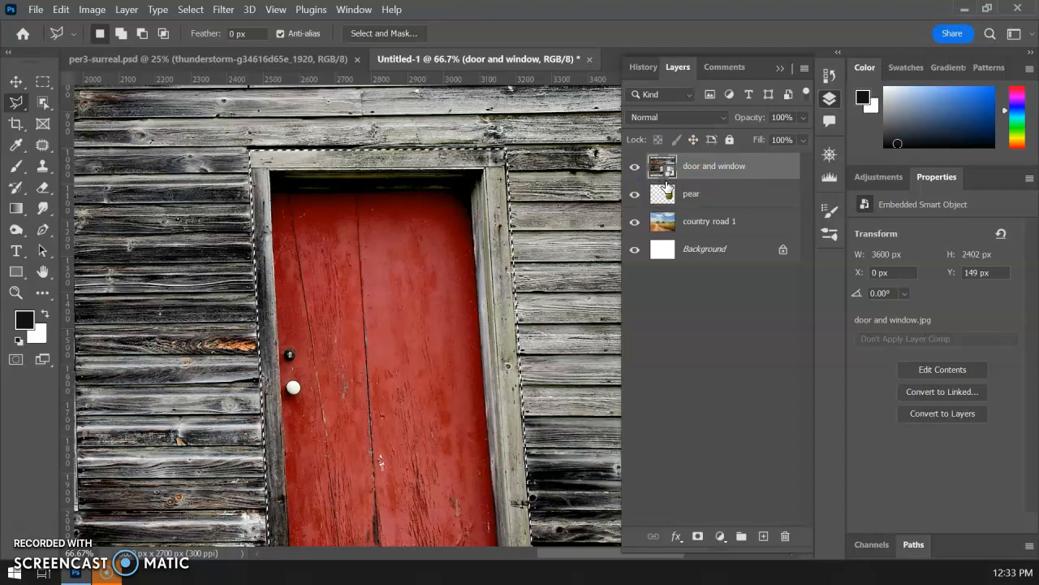
Copy the selected door onto its own layer named Door and, with the source photo hidden, move it up over the pear.
key("ctrl+j")
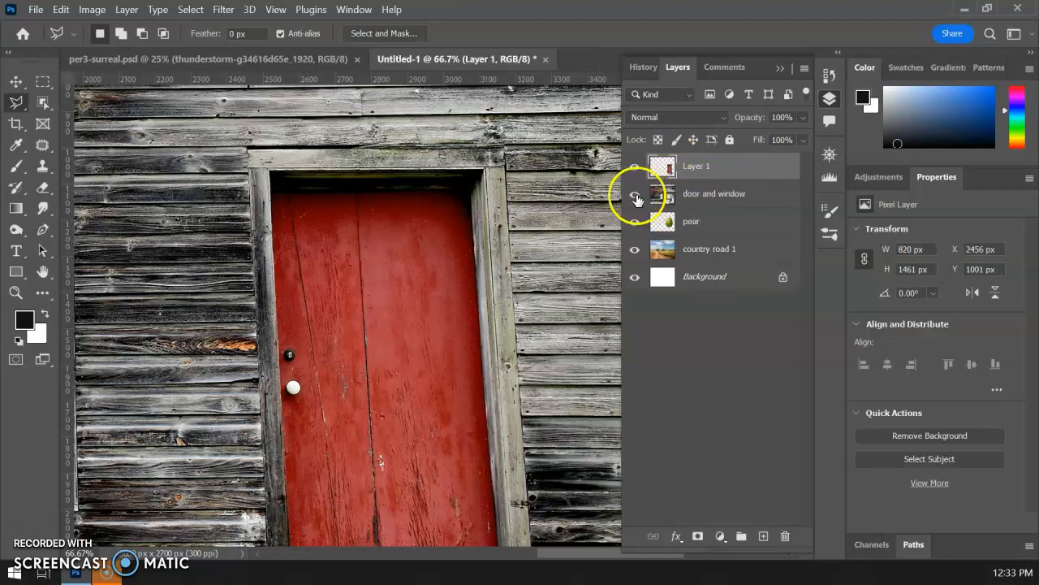
left_click(636, 195)
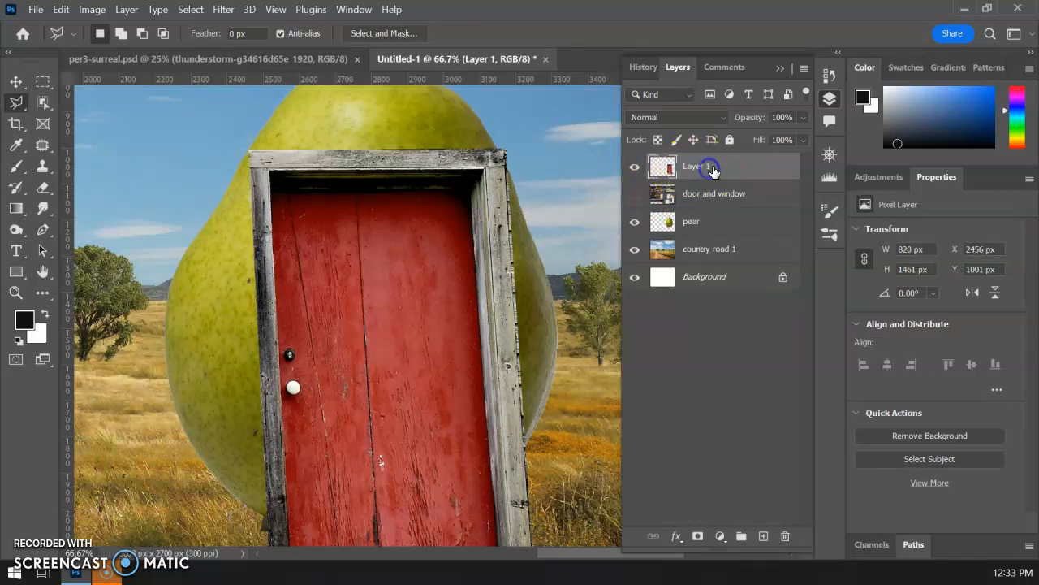
left_click(16, 81)
left_click_drag(376, 328, 378, 237)
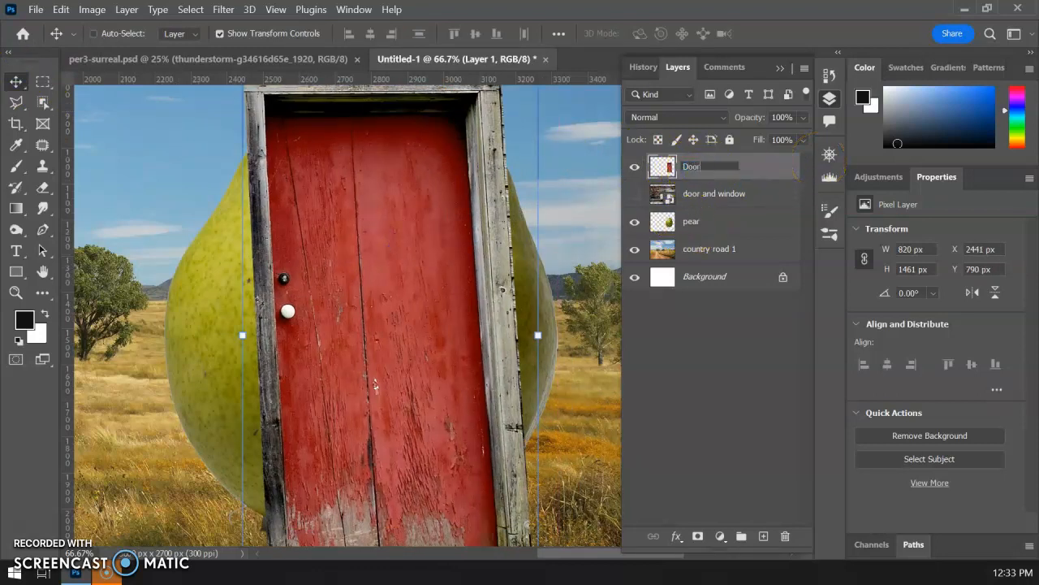
Show the door and window layer again and outline the window with its dark wooden frame using the Polygonal Lasso.
left_click(718, 193)
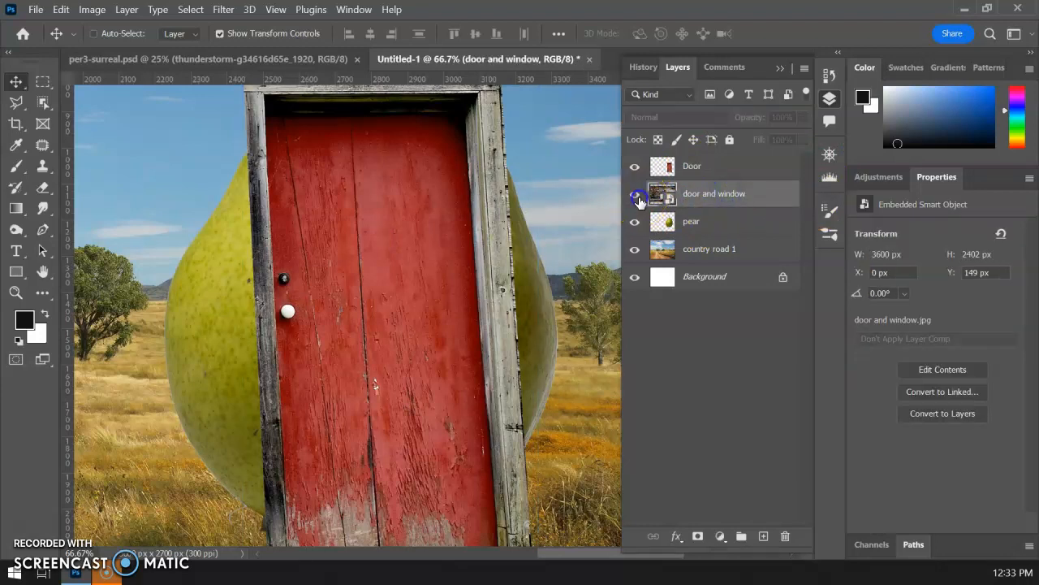
left_click(635, 194)
left_click_drag(255, 309, 355, 296)
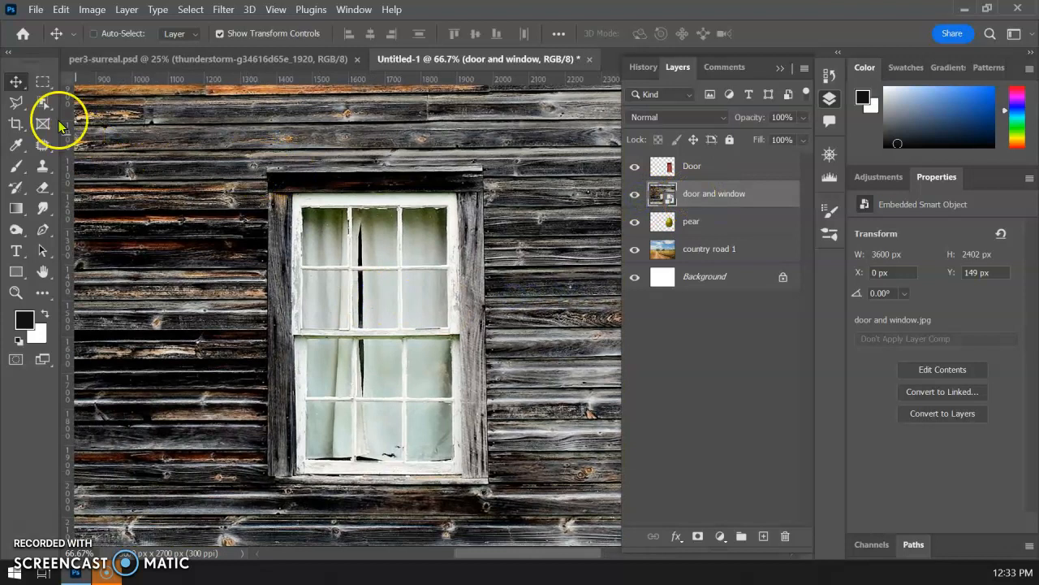
left_click(16, 102)
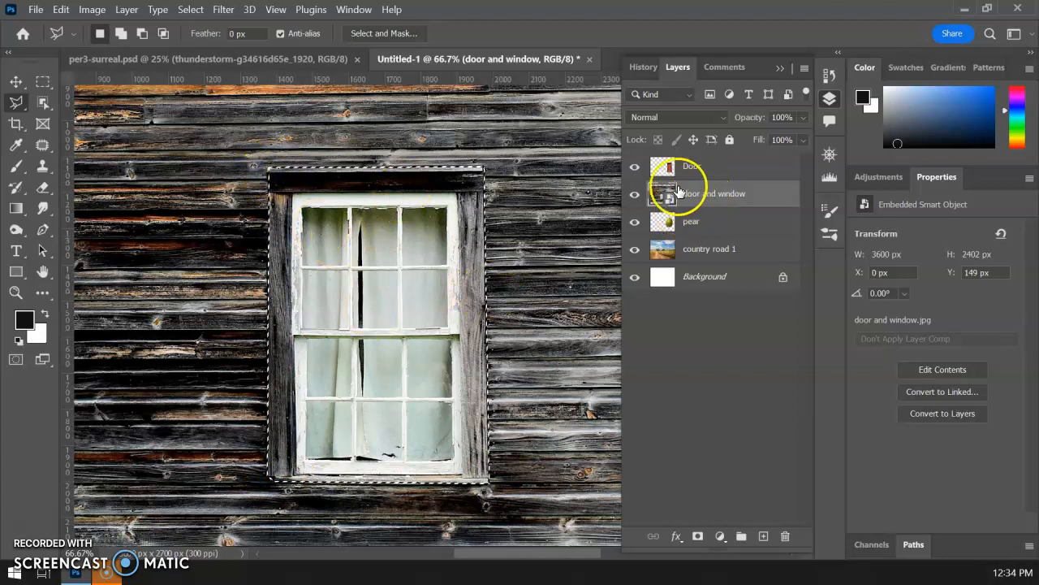
Try to copy the window selection while the Door layer is active.
left_click(708, 165)
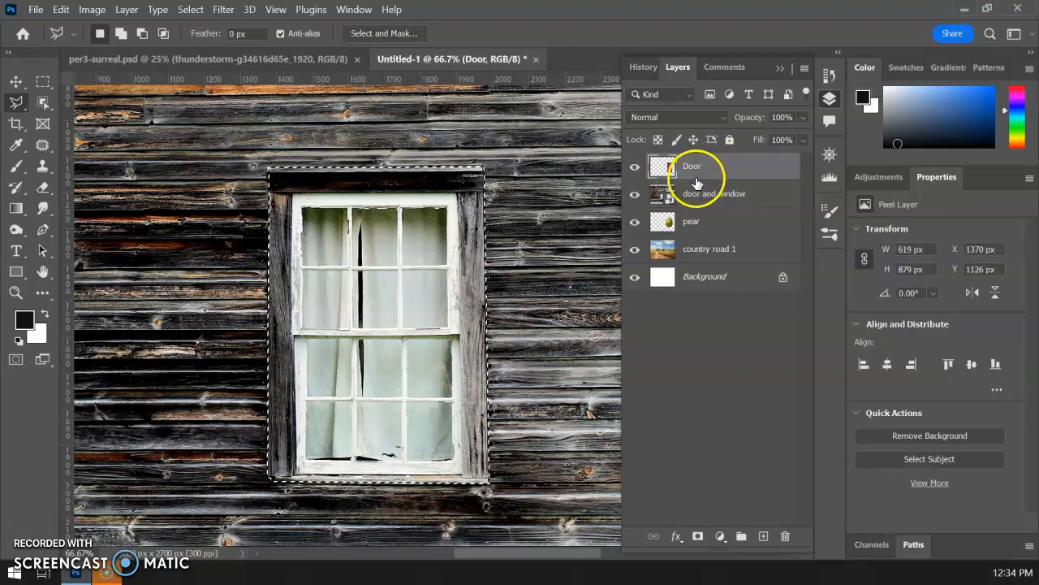
key("ctrl+c")
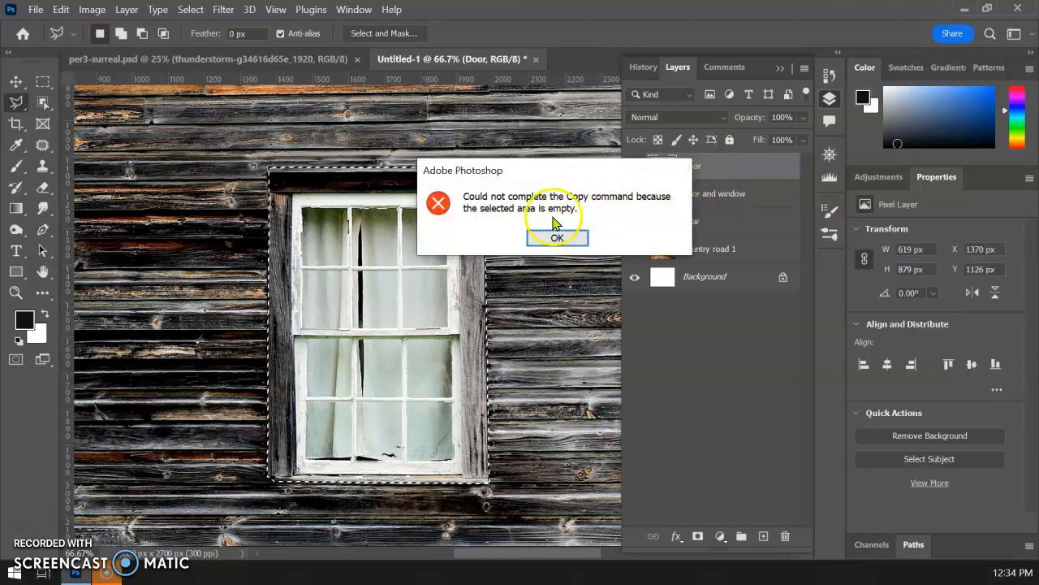
left_click(560, 240)
Copy the selected window from the door and window layer onto a new layer named Window, and hide the source layer.
left_click(744, 196)
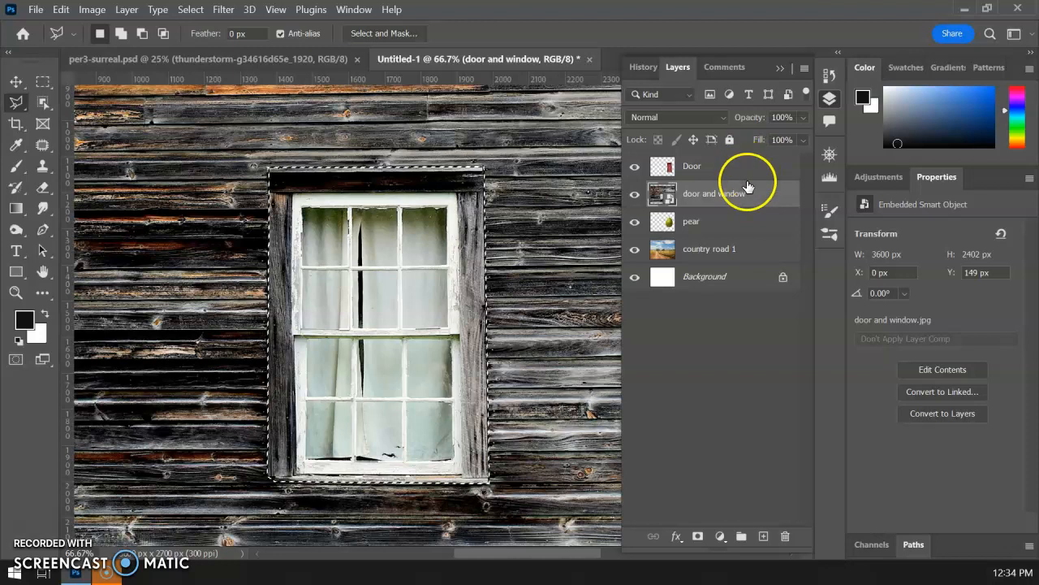
key("ctrl+v")
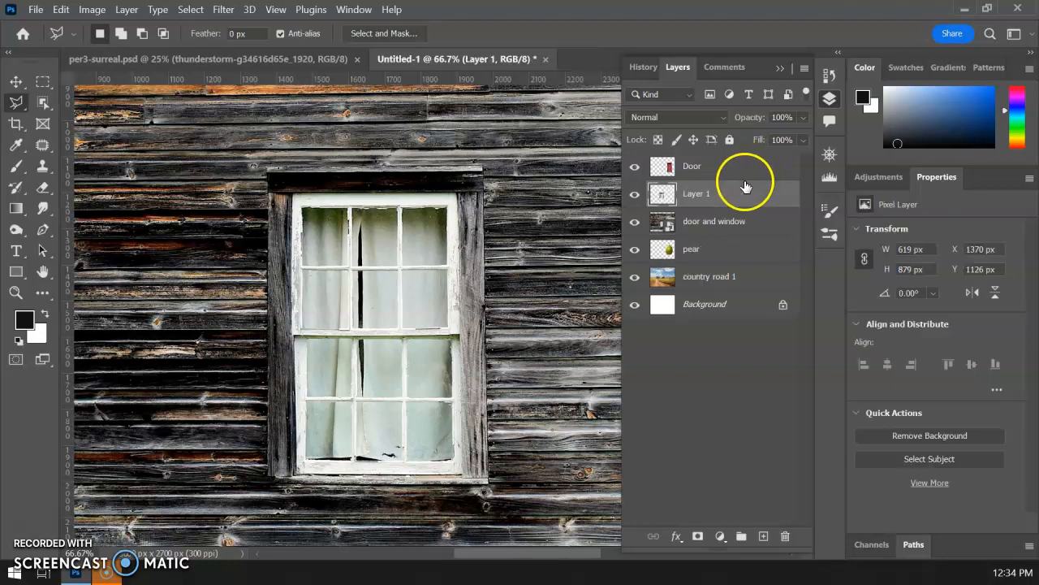
left_click(634, 222)
double_click(693, 194)
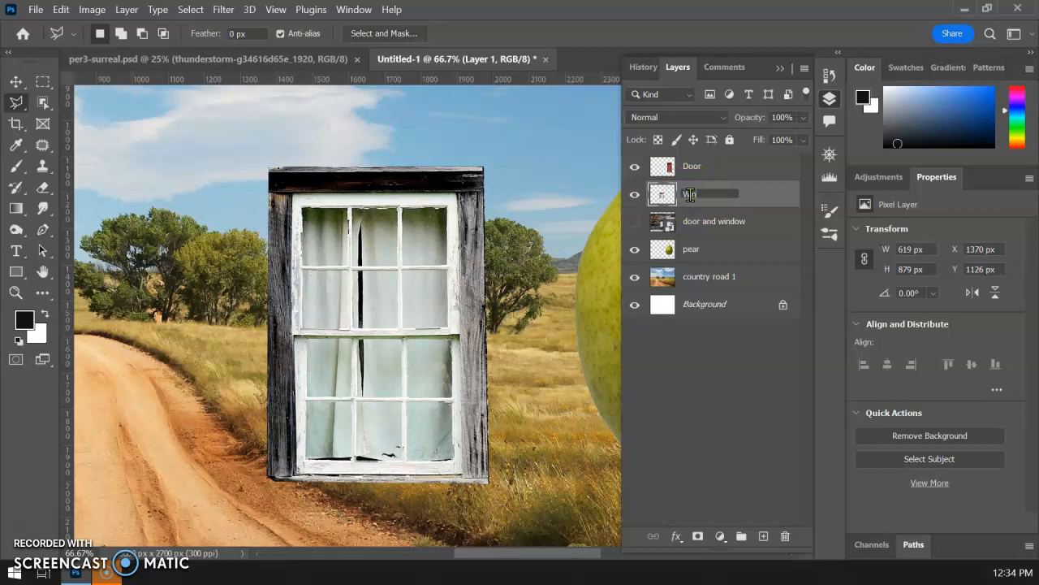
key("Return")
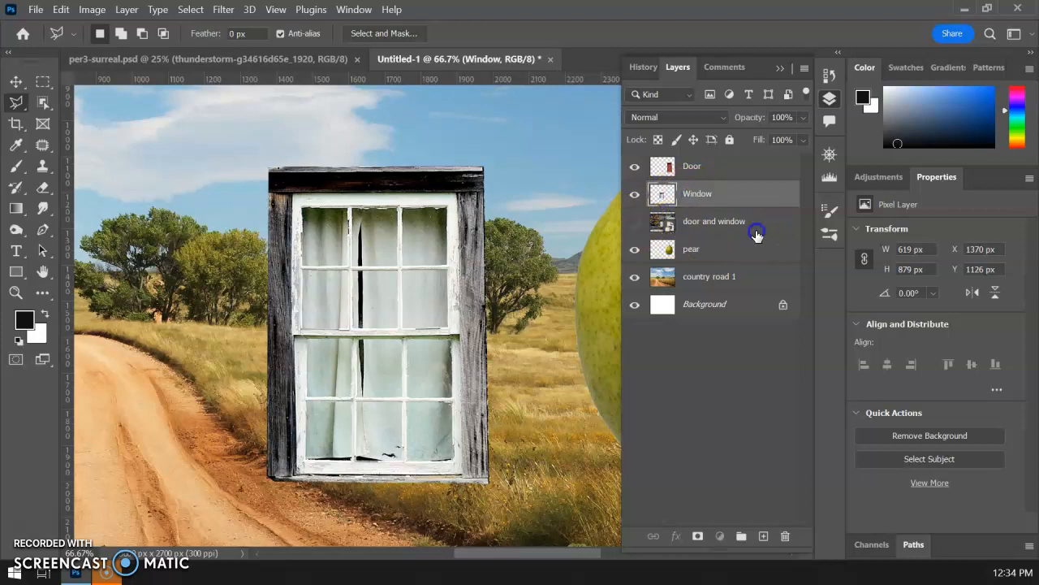
Delete the door and window source layer.
left_click(719, 225)
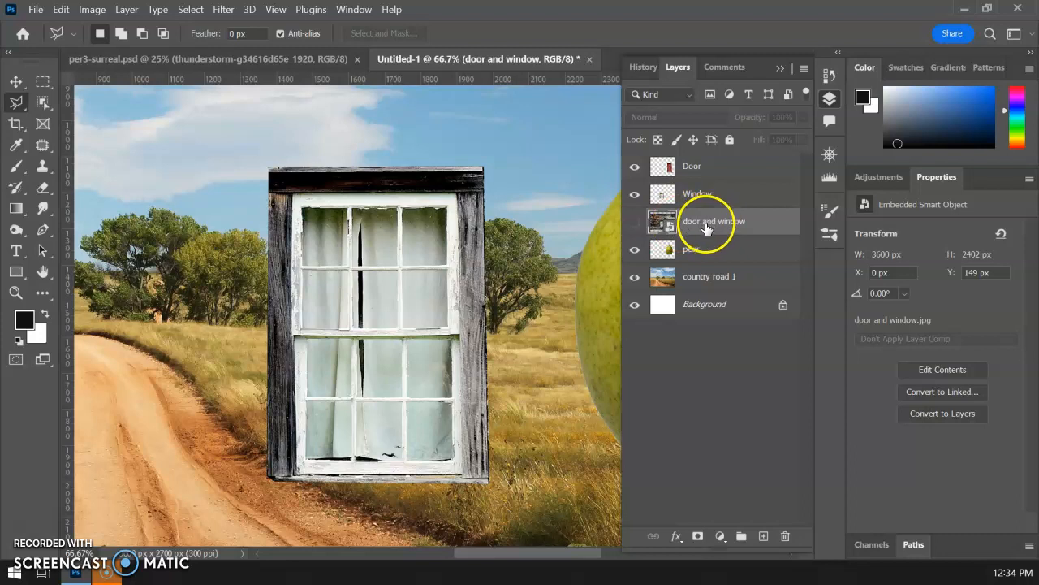
left_click_drag(708, 230, 785, 536)
Try to move the door while the pear layer is active, and undo the pear's shift.
left_click_drag(465, 289, 260, 291)
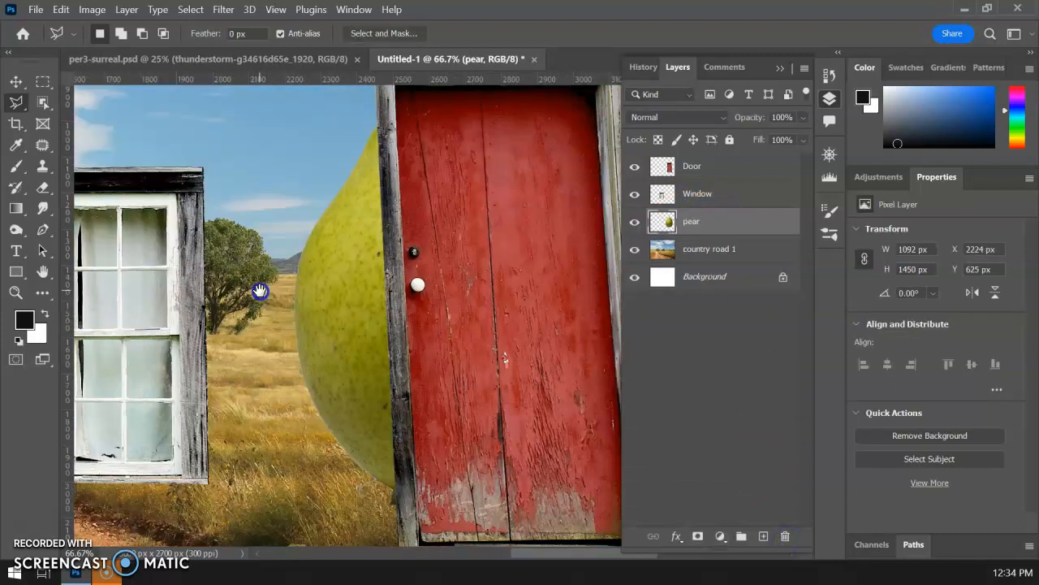
scroll(264, 292, "down", 2)
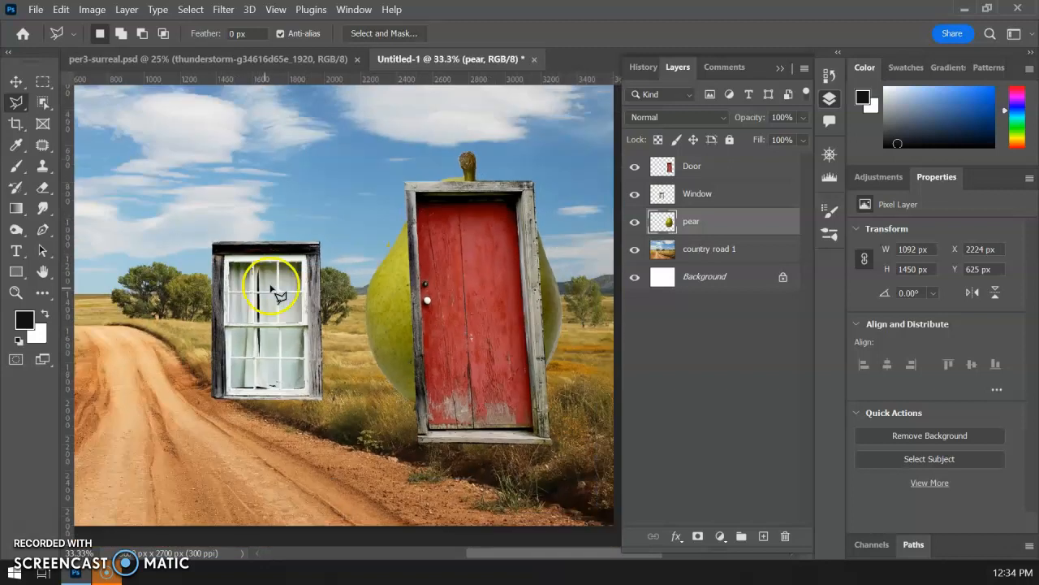
left_click(15, 81)
left_click_drag(505, 324, 432, 299)
key("ctrl+z")
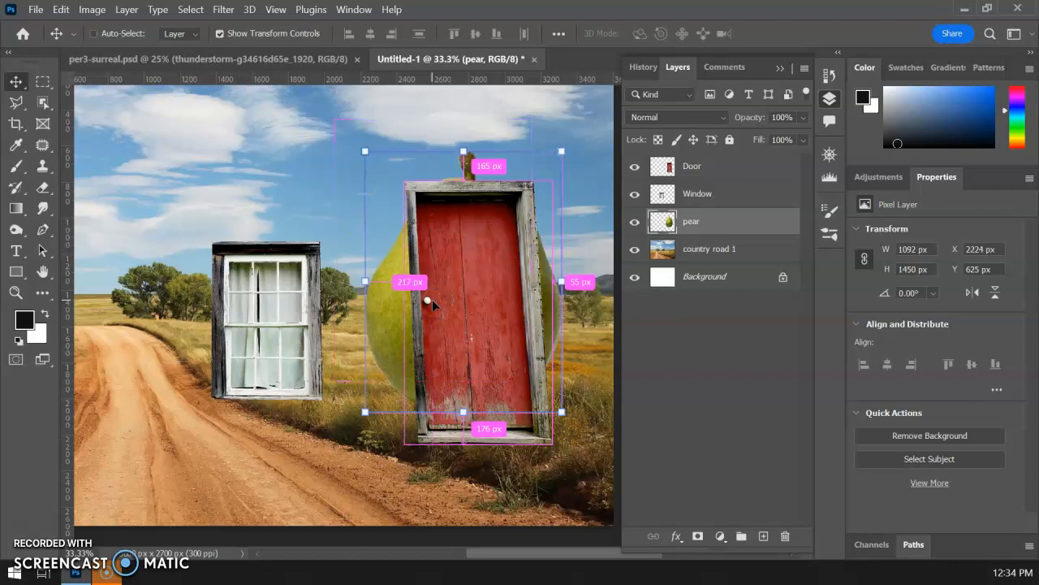
Scale the Door layer down proportionally to about 402 × 716 px and place it at the pear's lower left, about X 2368, Y 1289 px.
left_click(734, 166)
left_click_drag(528, 219, 489, 248)
left_click_drag(511, 208, 432, 320)
left_click_drag(418, 419, 431, 339)
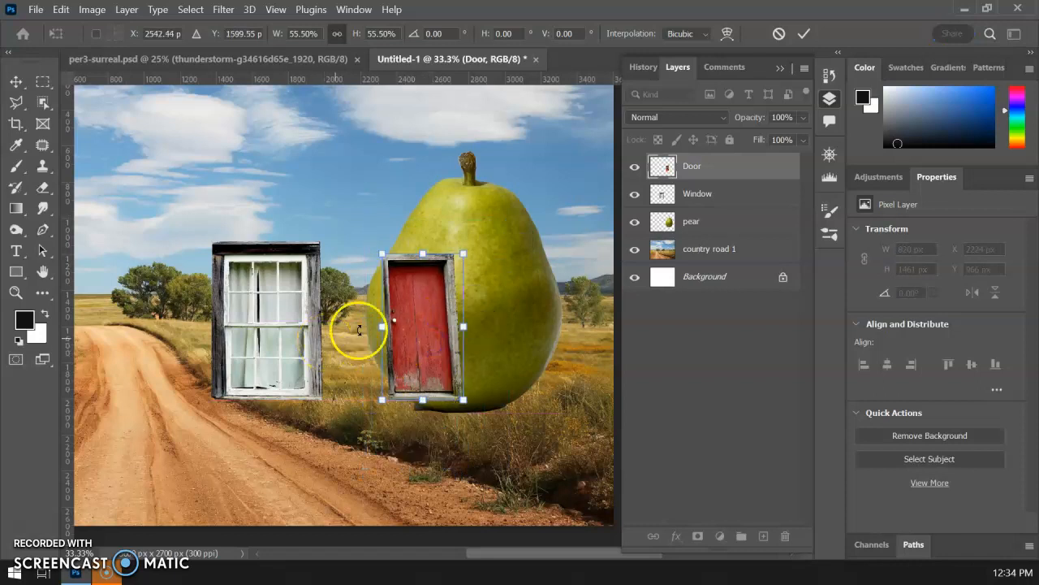
left_click_drag(464, 253, 455, 269)
left_click_drag(403, 330, 419, 329)
double_click(419, 327)
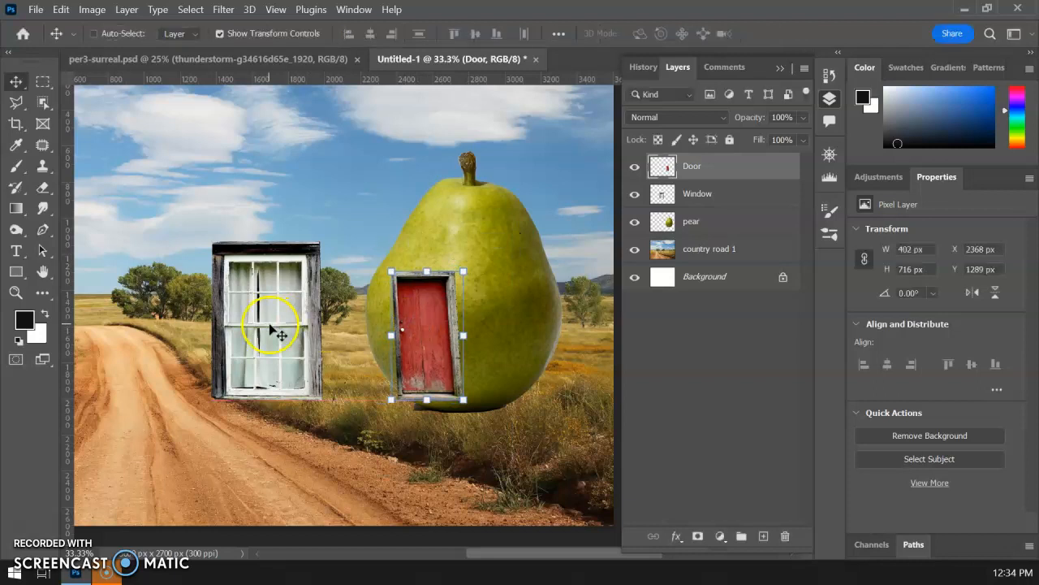
Move the Window layer onto the pear's upper right, beside the door, and scale it to about 62.59%.
left_click(658, 195)
left_click_drag(243, 295, 510, 241)
key("ctrl+t")
left_click_drag(572, 176, 529, 230)
left_click_drag(511, 301, 510, 279)
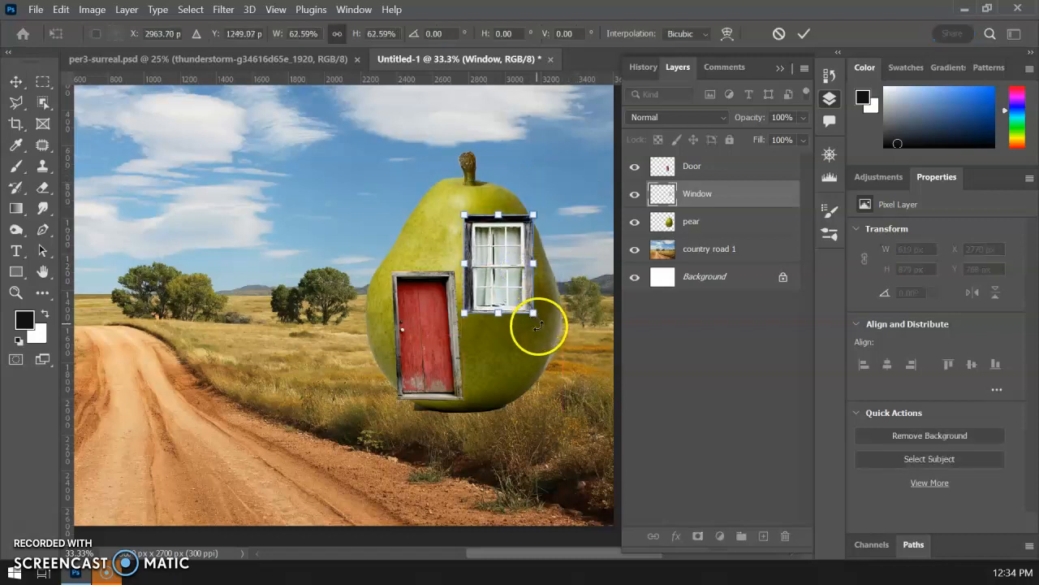
Rotate the window about -12.05° to follow the pear's slope, nudge it slightly down, and apply the transform.
left_click_drag(540, 325, 545, 310)
left_click_drag(515, 279, 517, 287)
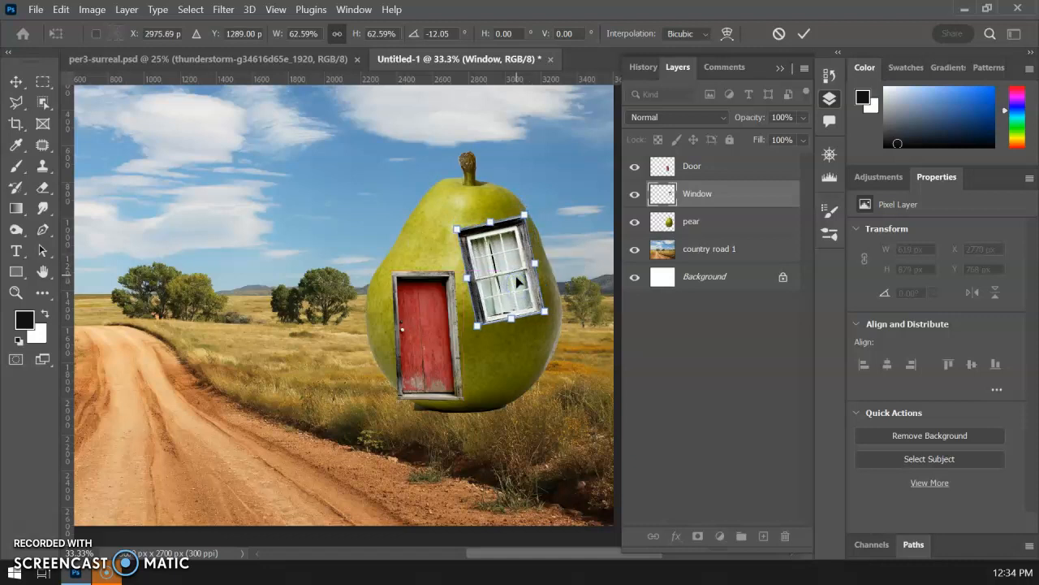
key("Return")
left_click_drag(525, 391, 505, 376)
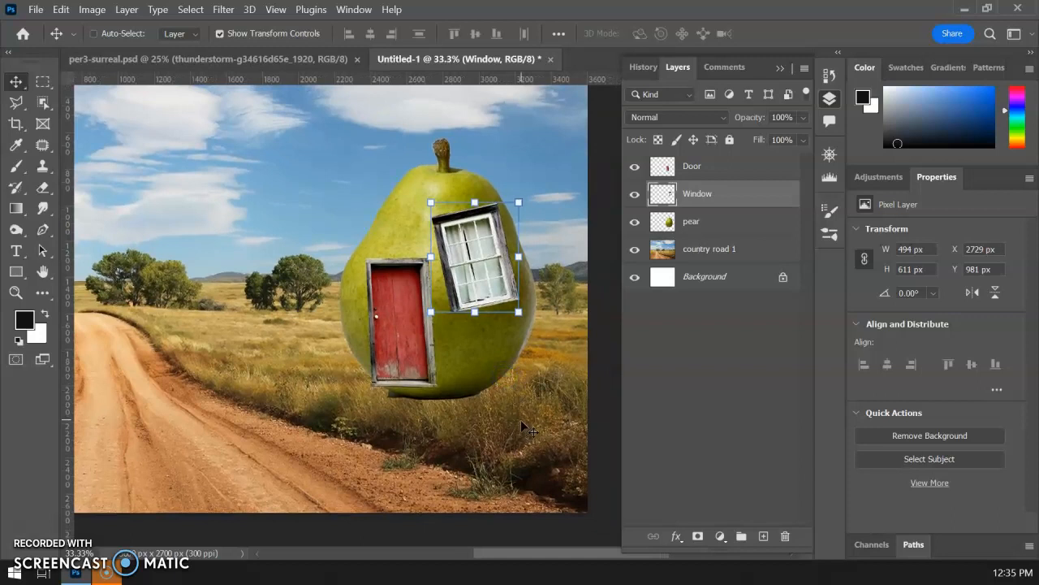